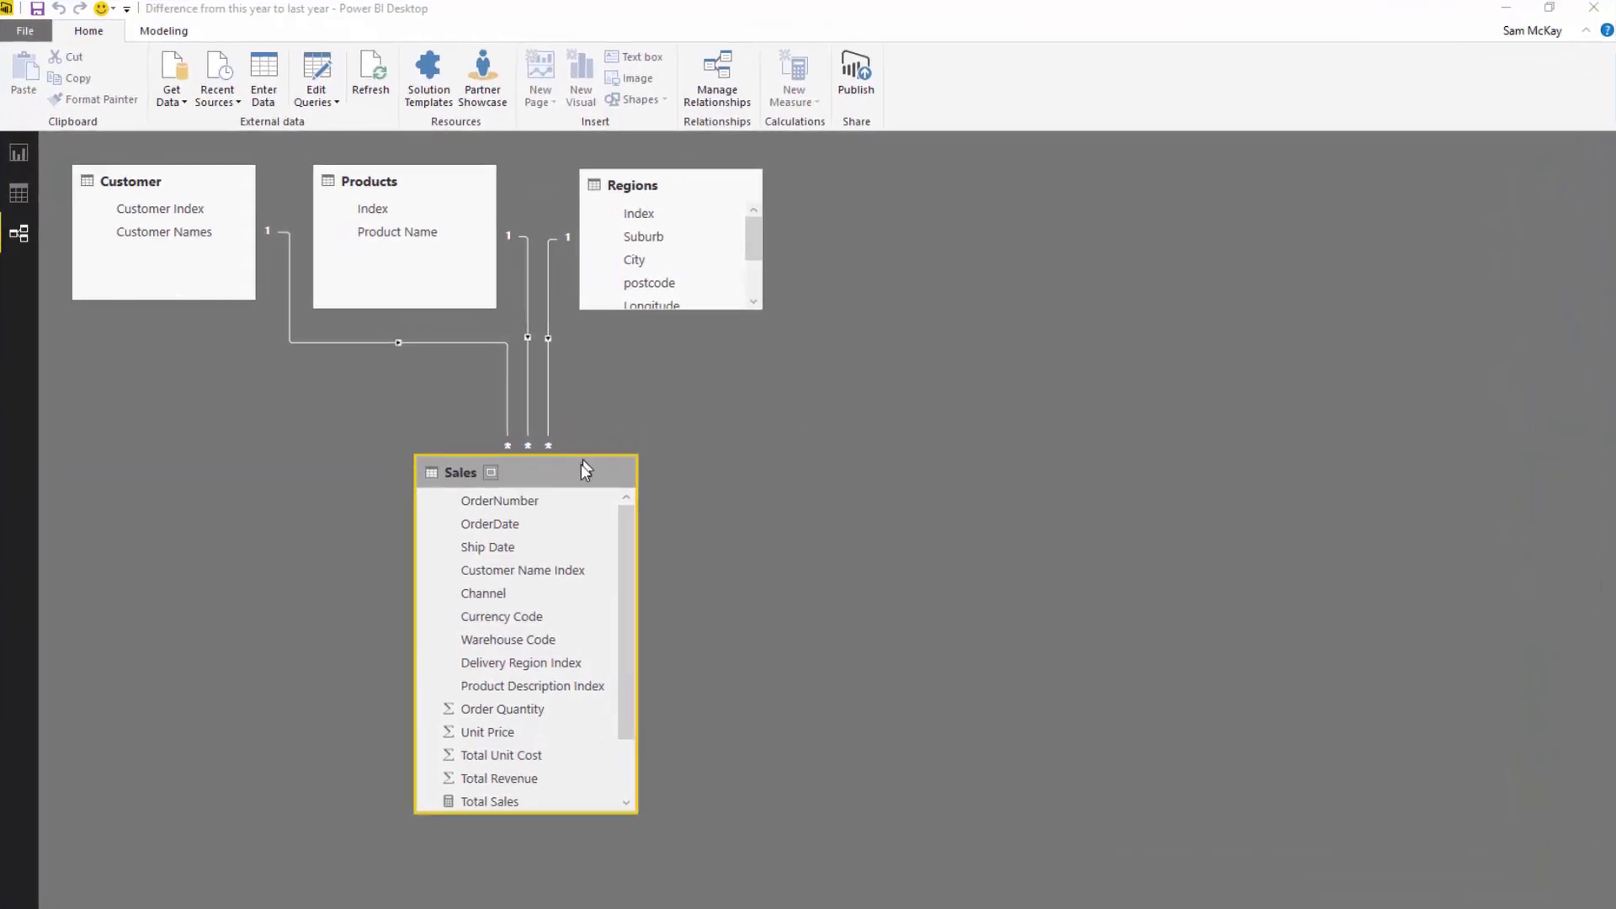
Step: Reposition the Sales, Products and Regions table cards in Relationships view, then open Edit Queries
mouse_move(563, 484)
left_mouse_down()
mouse_move(552, 472)
mouse_move(579, 463)
left_mouse_up()
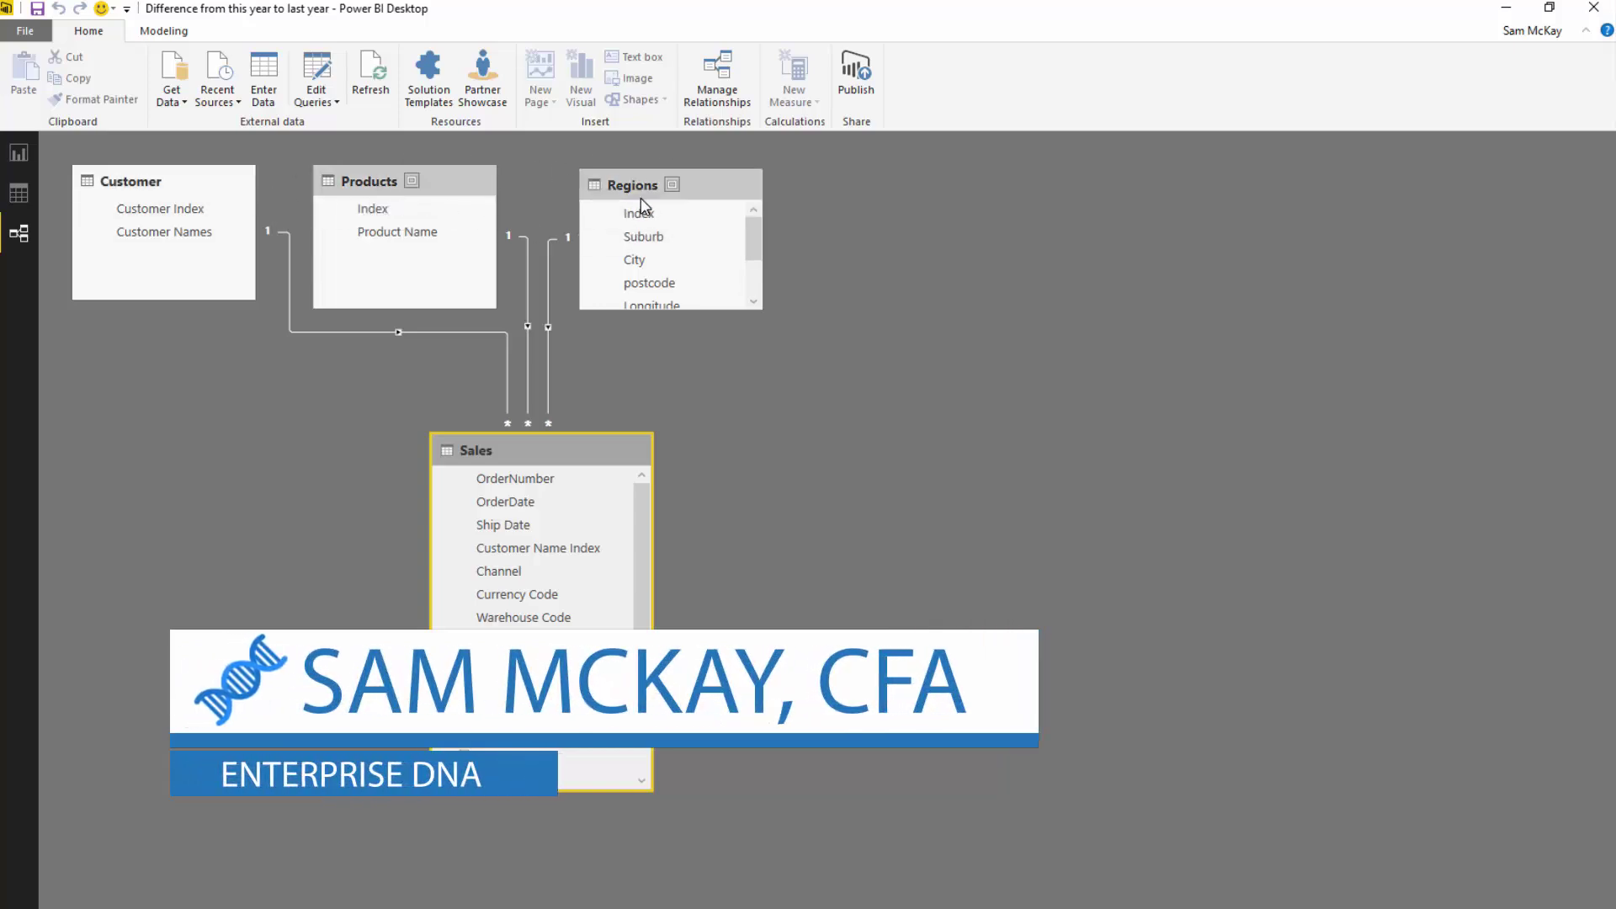
left_click_drag(564, 441, 556, 455)
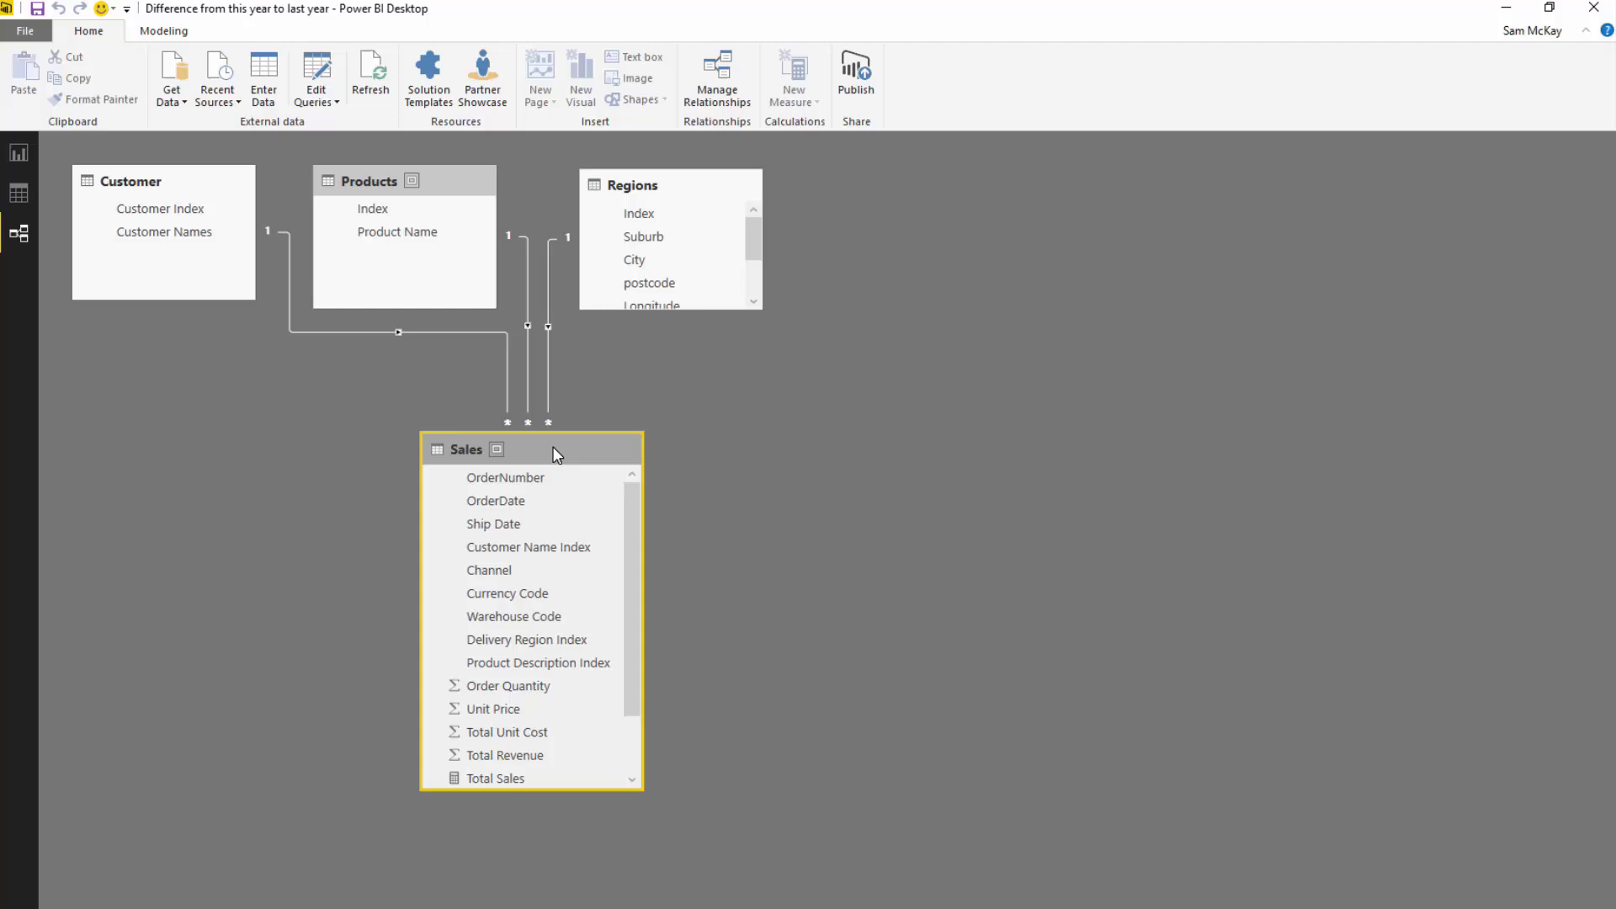
left_click(201, 180)
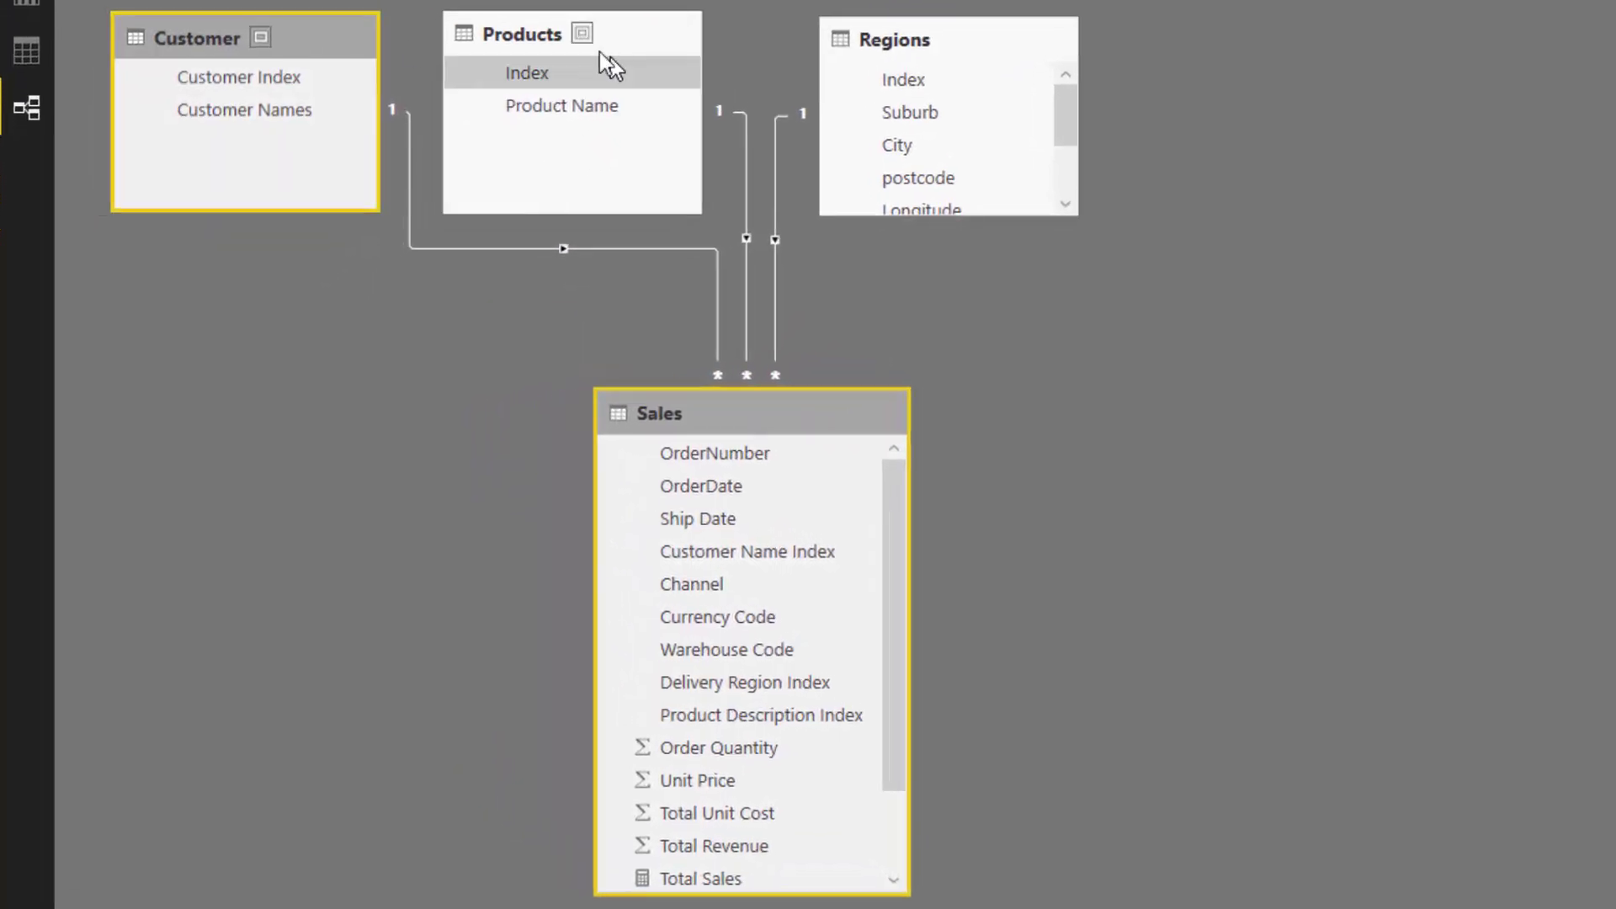
left_click_drag(574, 35, 606, 39)
left_click(888, 35)
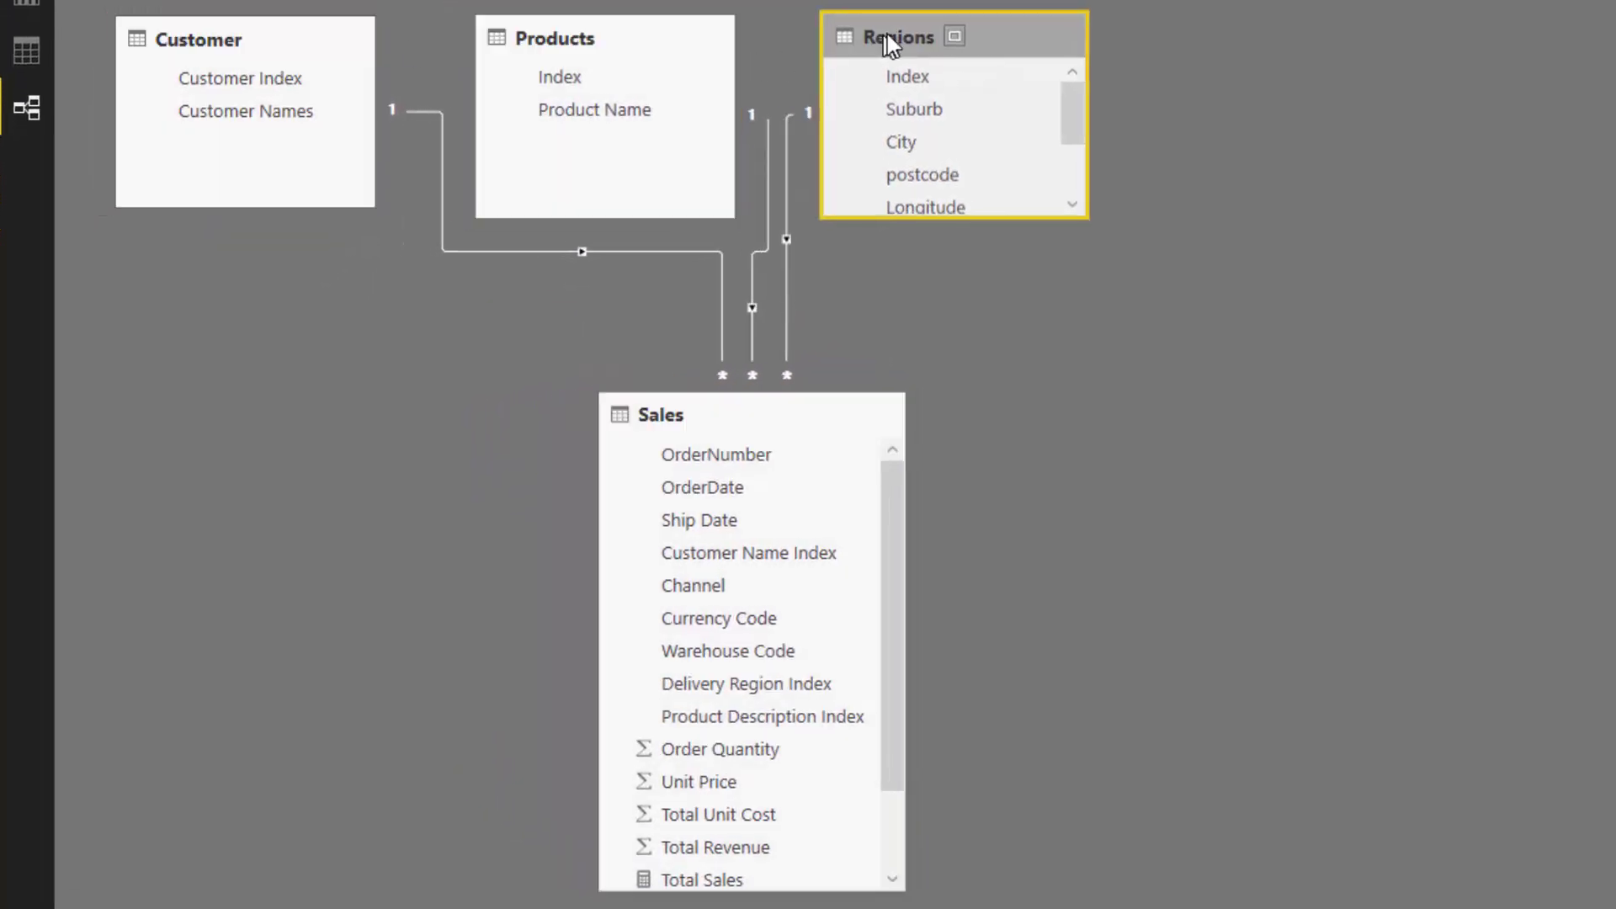
left_click_drag(888, 34, 889, 36)
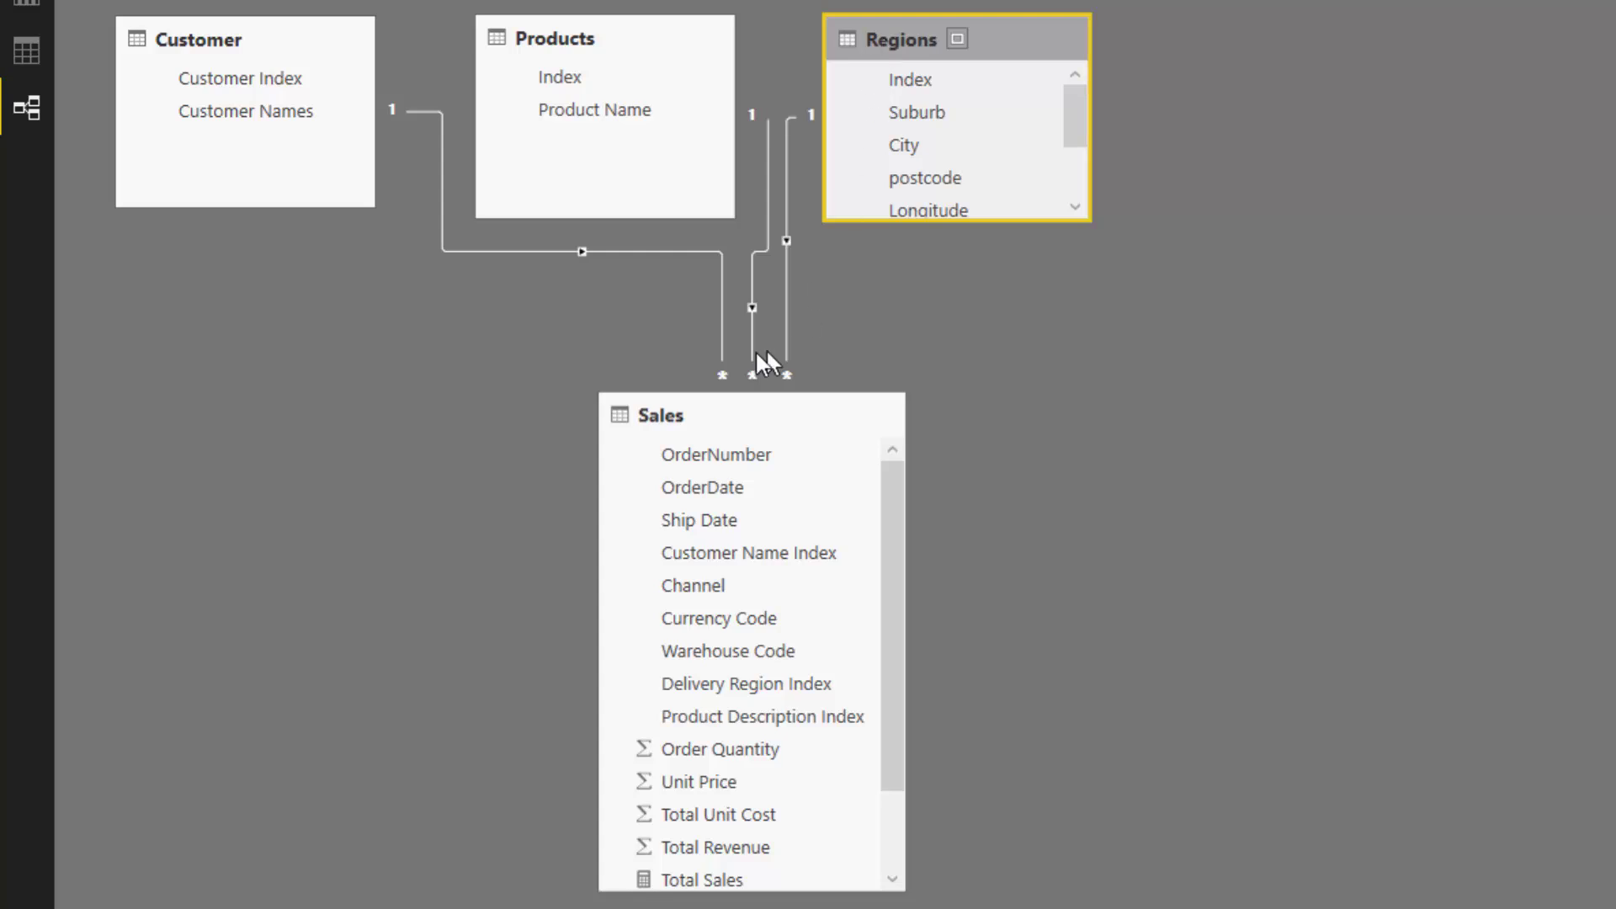
left_click_drag(775, 409, 791, 407)
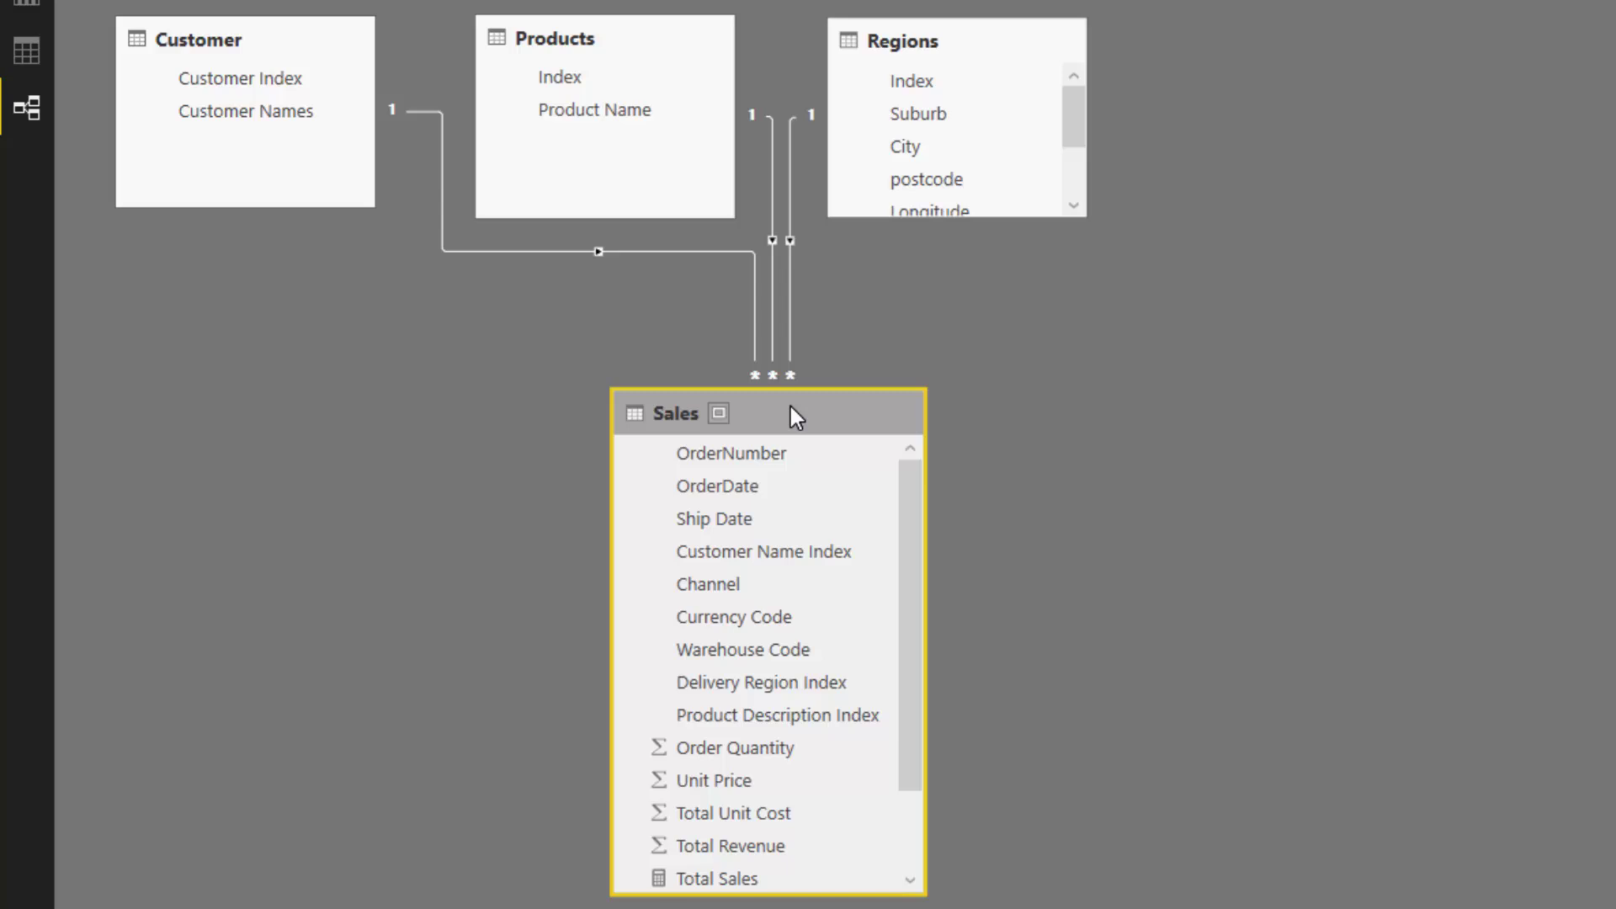
mouse_move(791, 406)
left_mouse_down()
mouse_move(818, 405)
mouse_move(798, 408)
left_mouse_up()
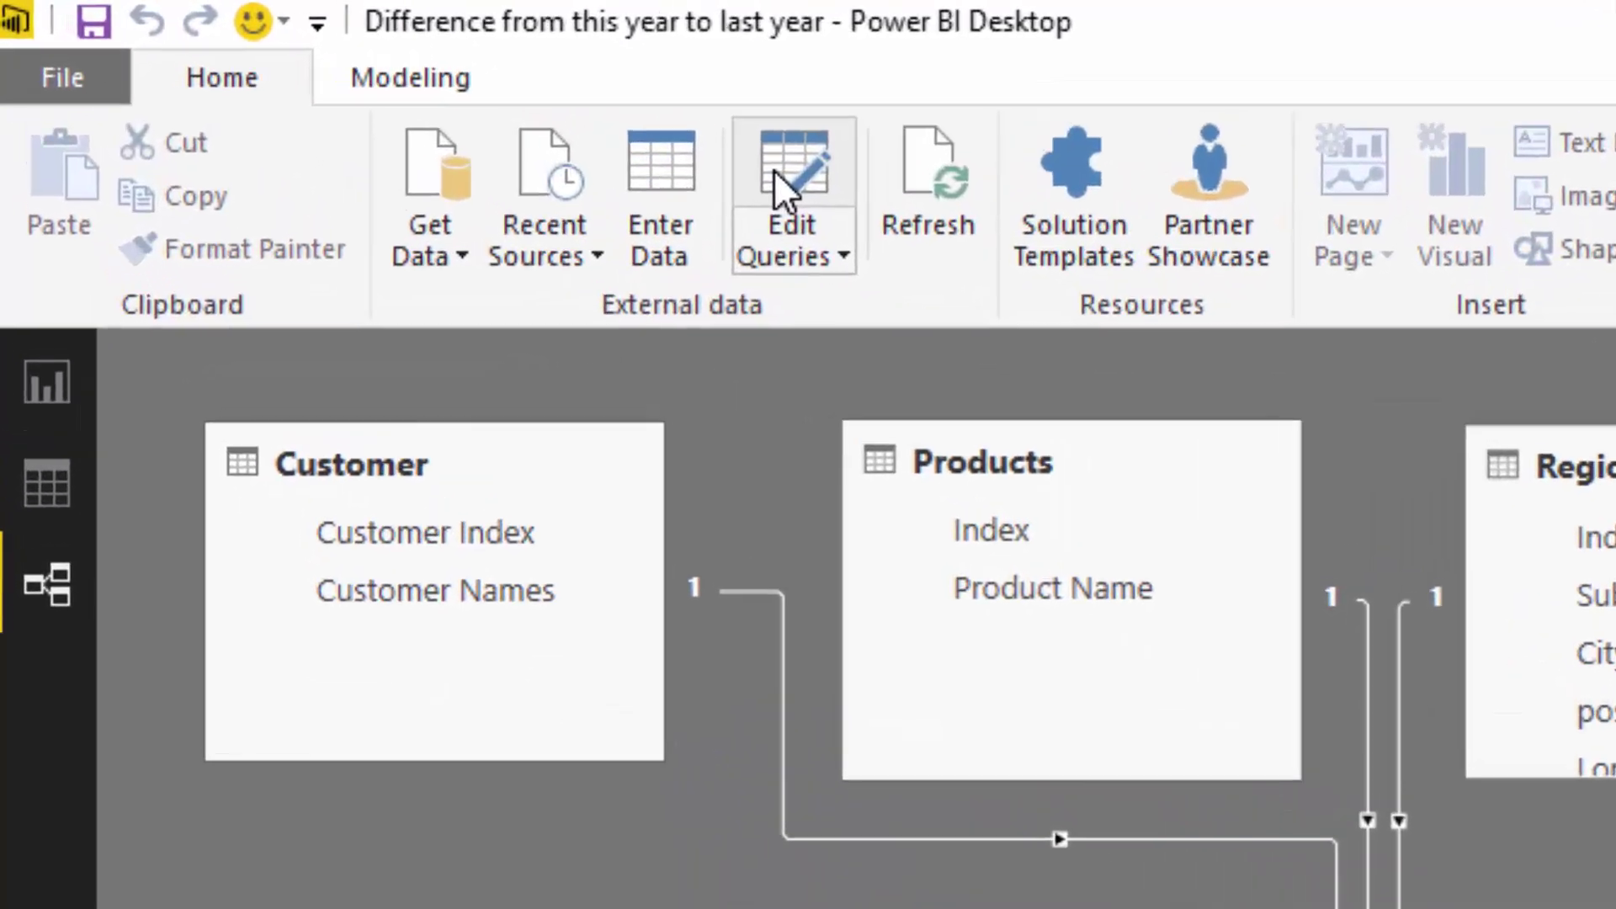
left_click(309, 68)
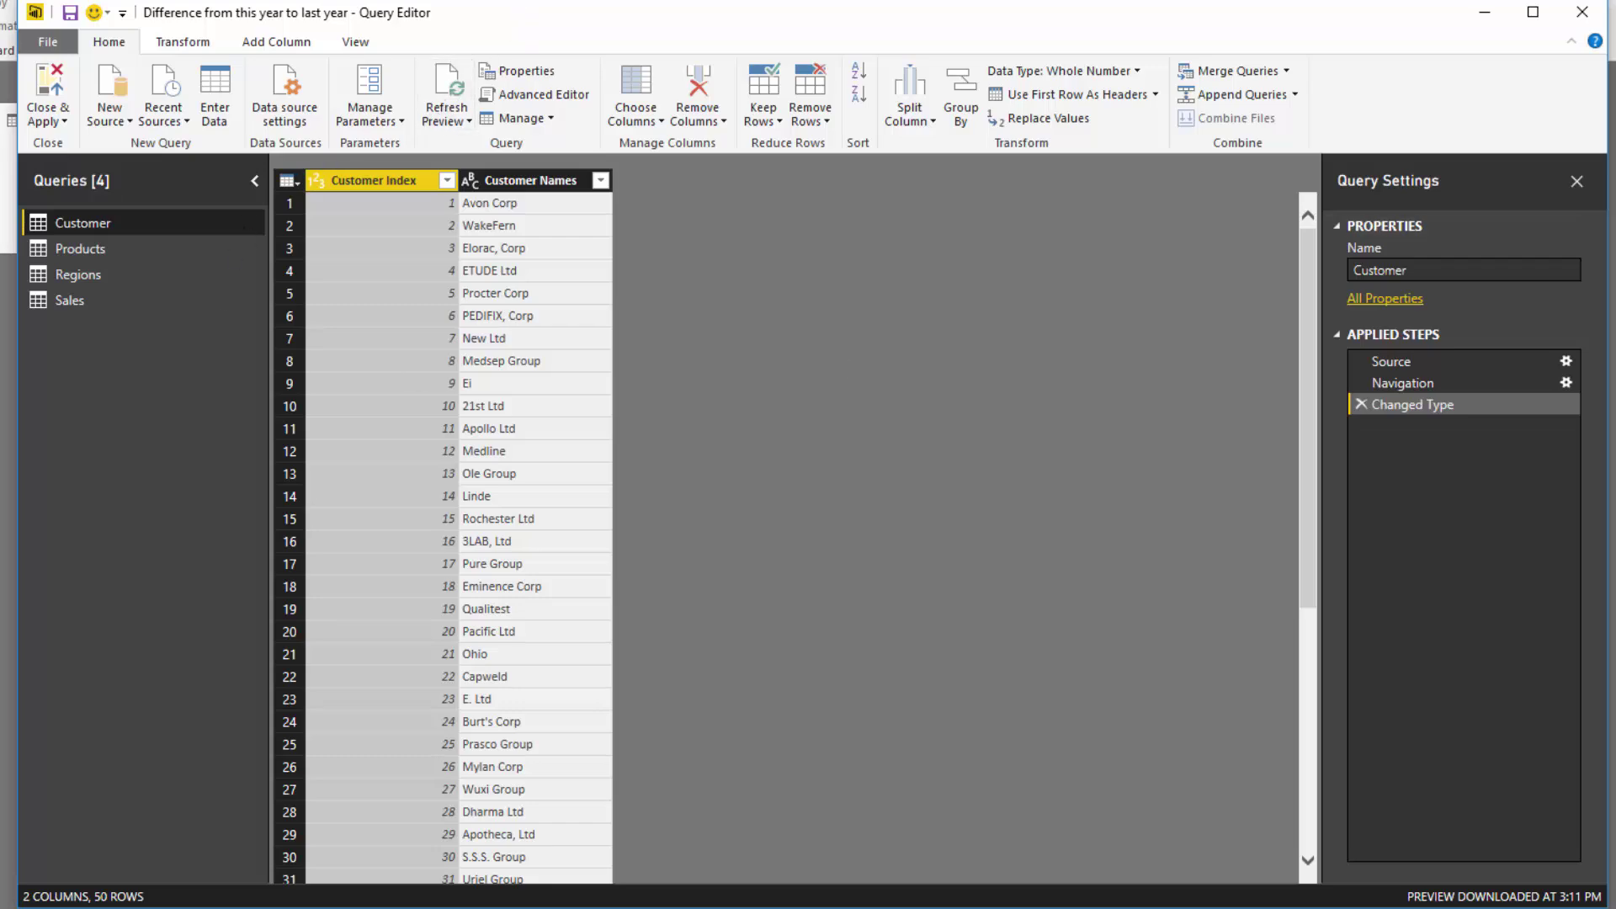
Step: Review the fnDateTable code in Notepad's 'Power BI Date Table code' file, then restore down its window
key("alt+Tab")
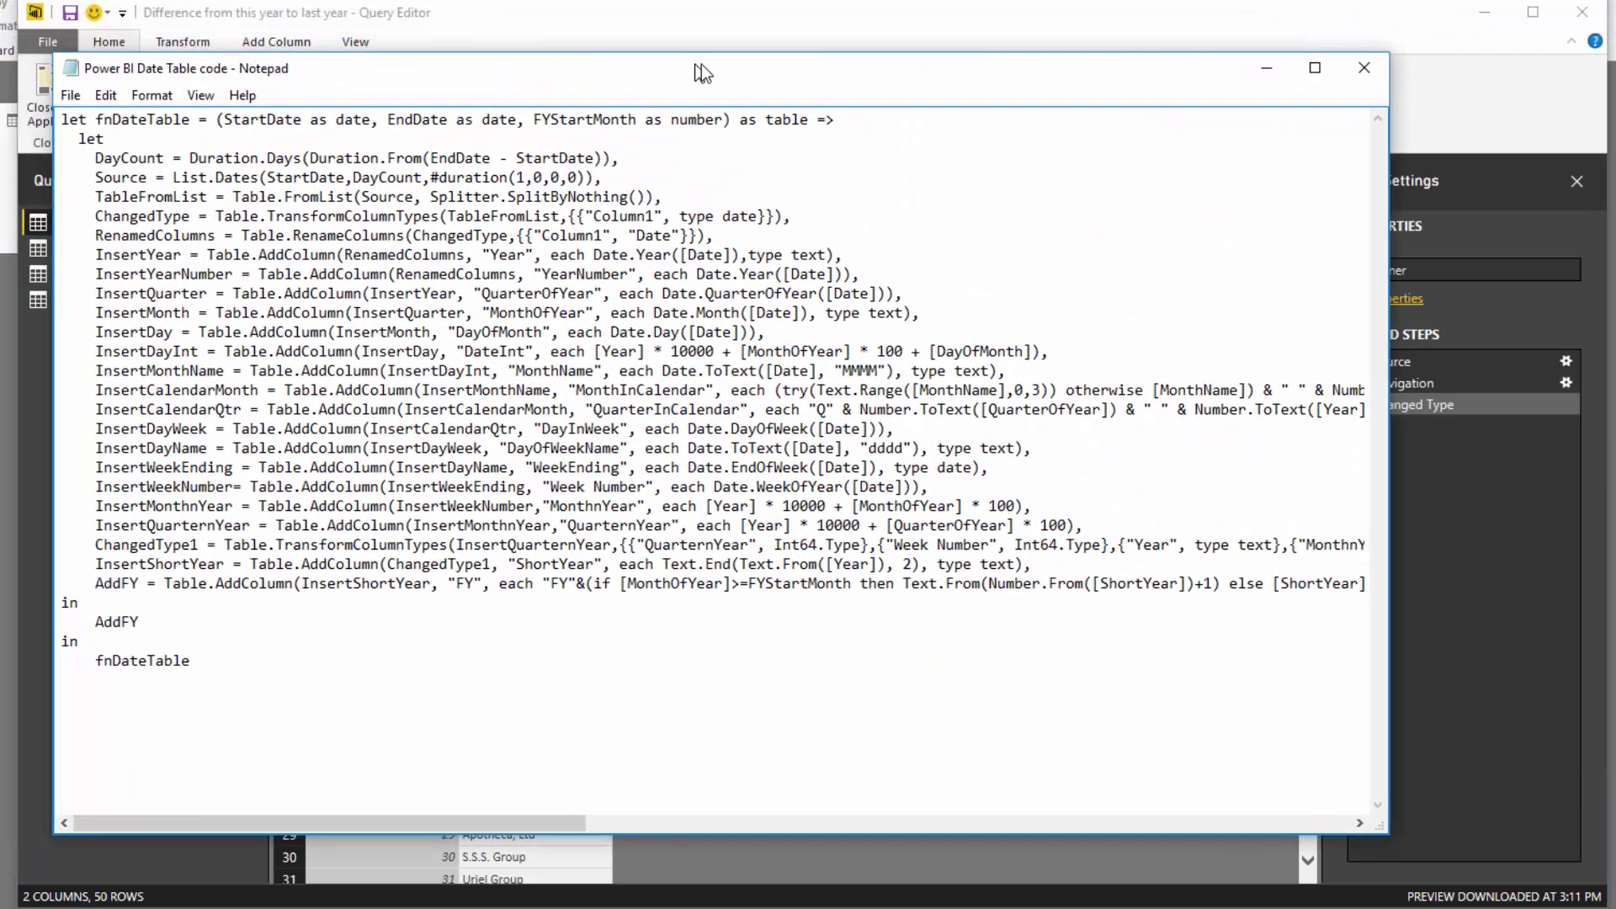
left_click_drag(245, 661, 87, 122)
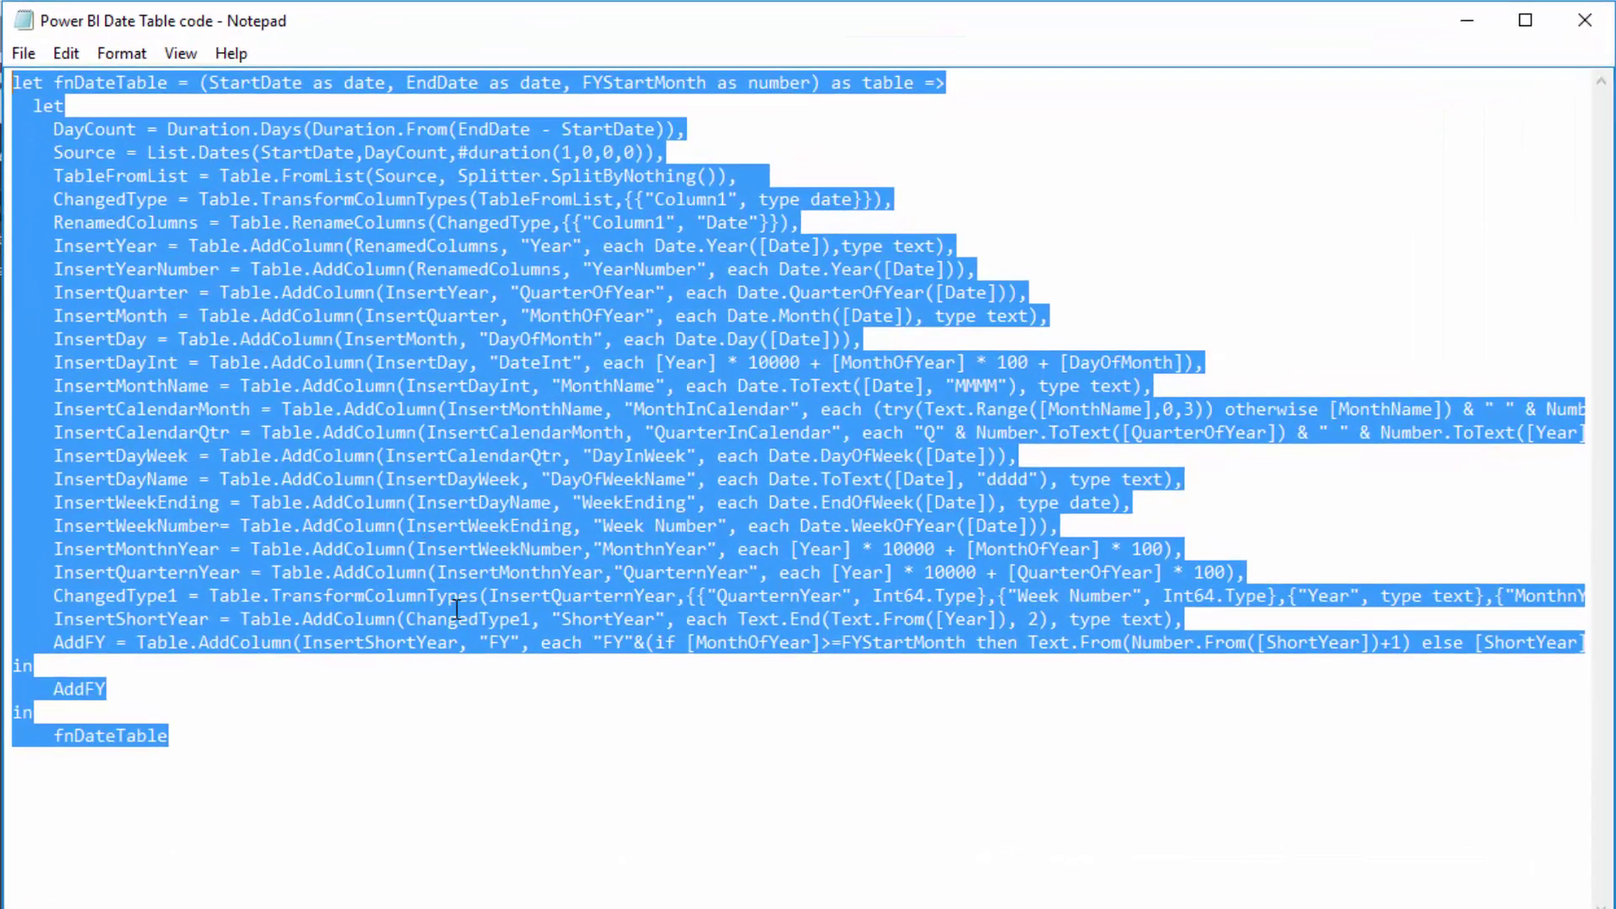
left_click(461, 608)
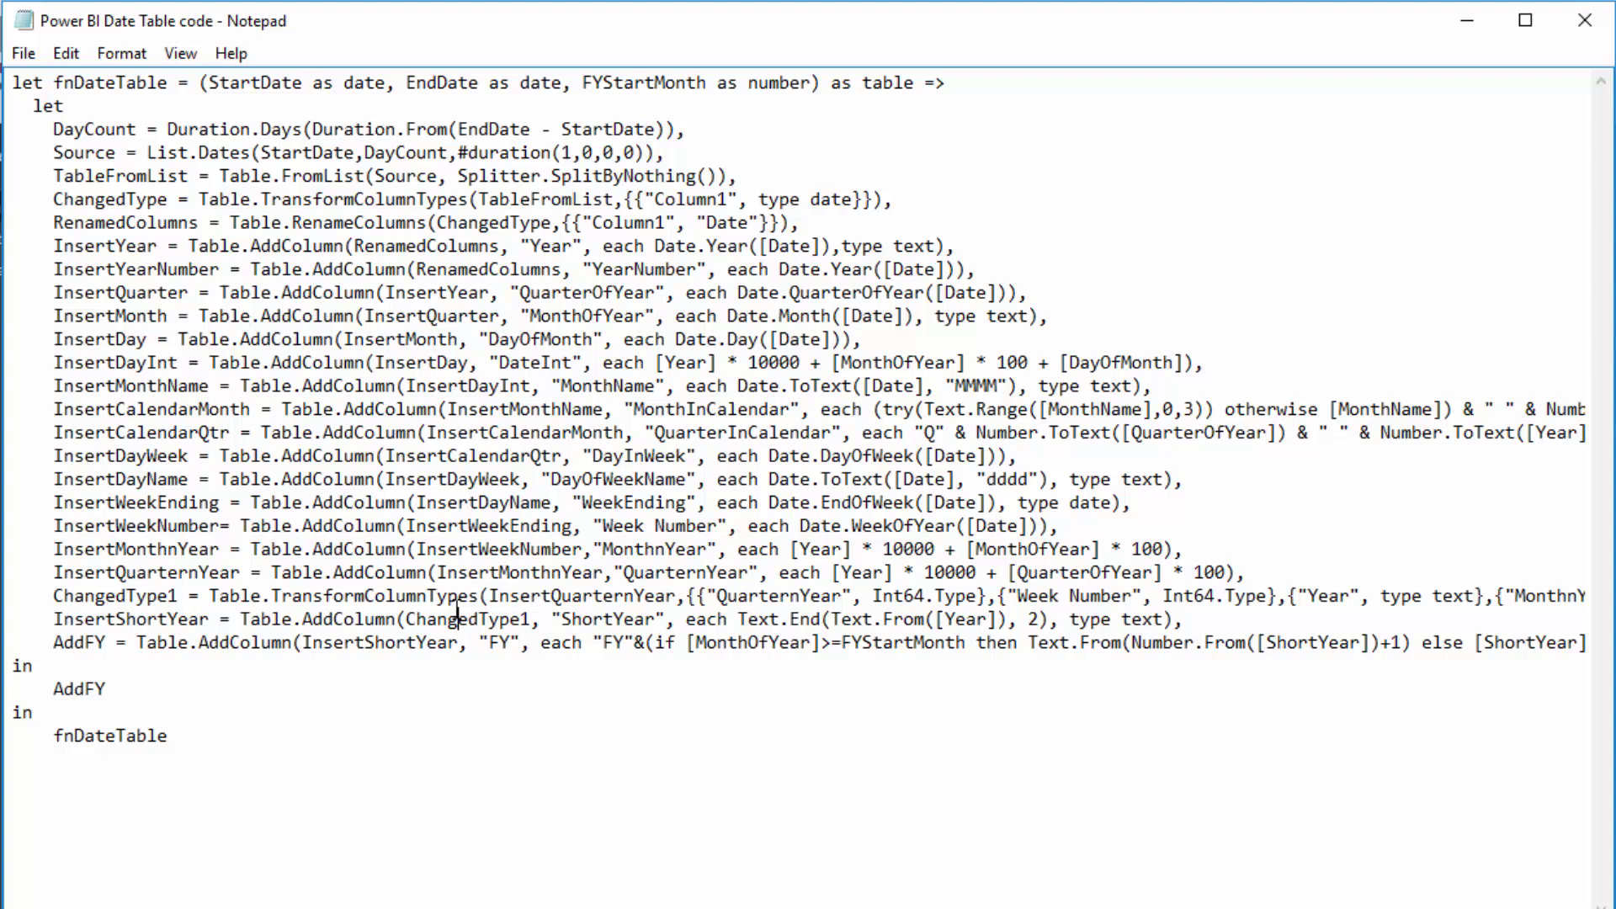
left_click_drag(760, 642, 595, 655)
left_click(592, 673)
left_click_drag(1202, 14, 1144, 51)
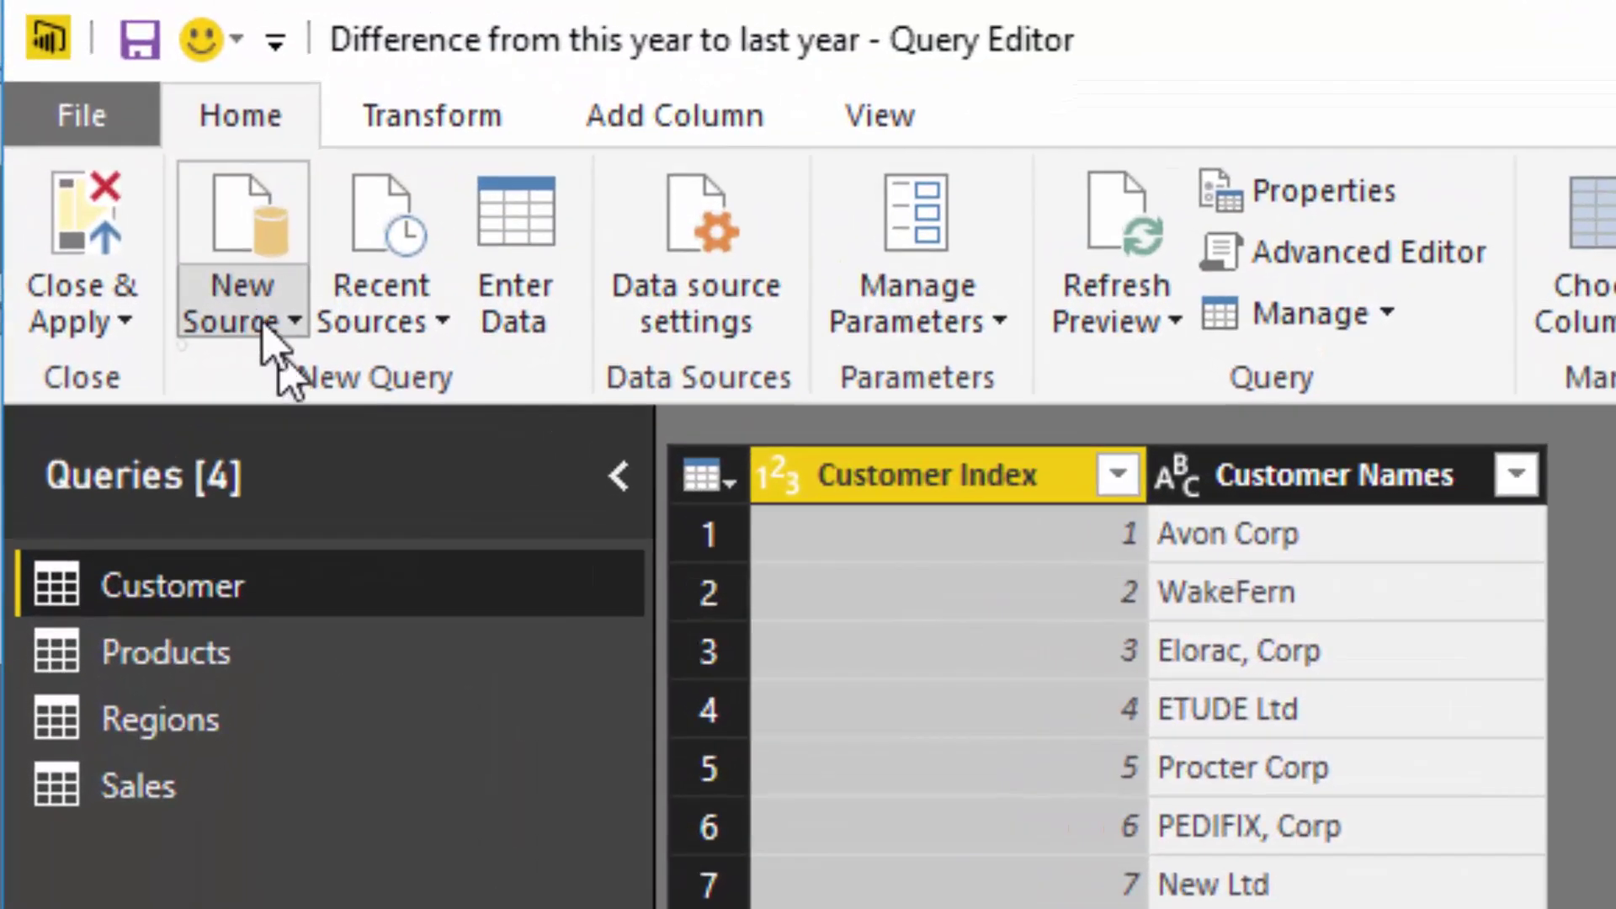
Step: Create a Blank Query from the Get Data list, adding Query1
left_click(183, 158)
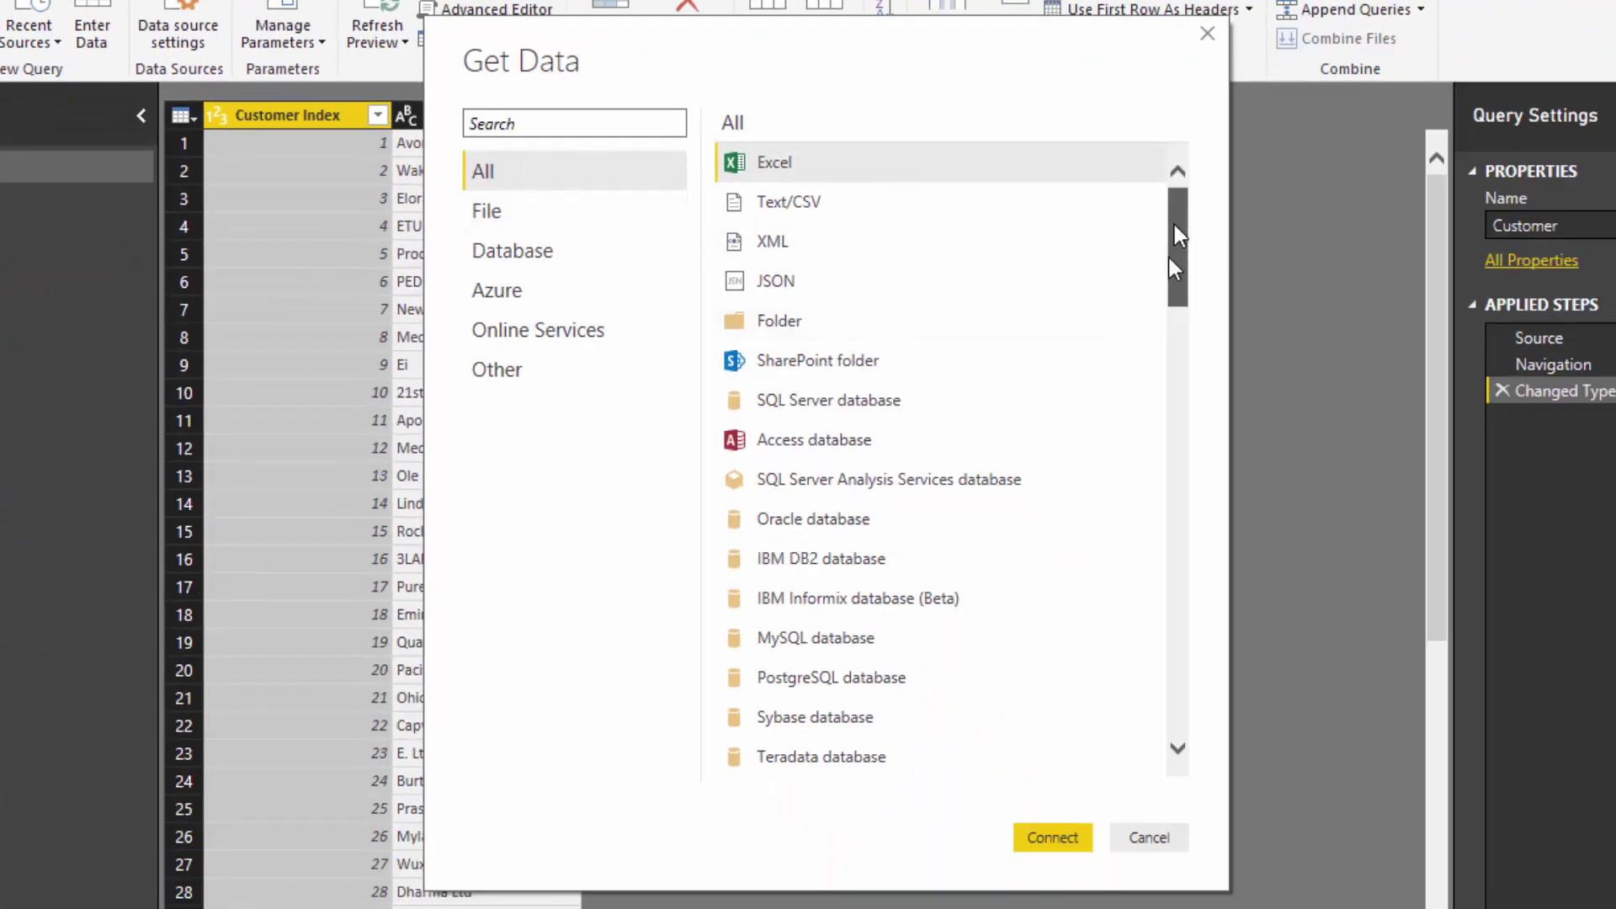
left_click_drag(1176, 224, 1175, 695)
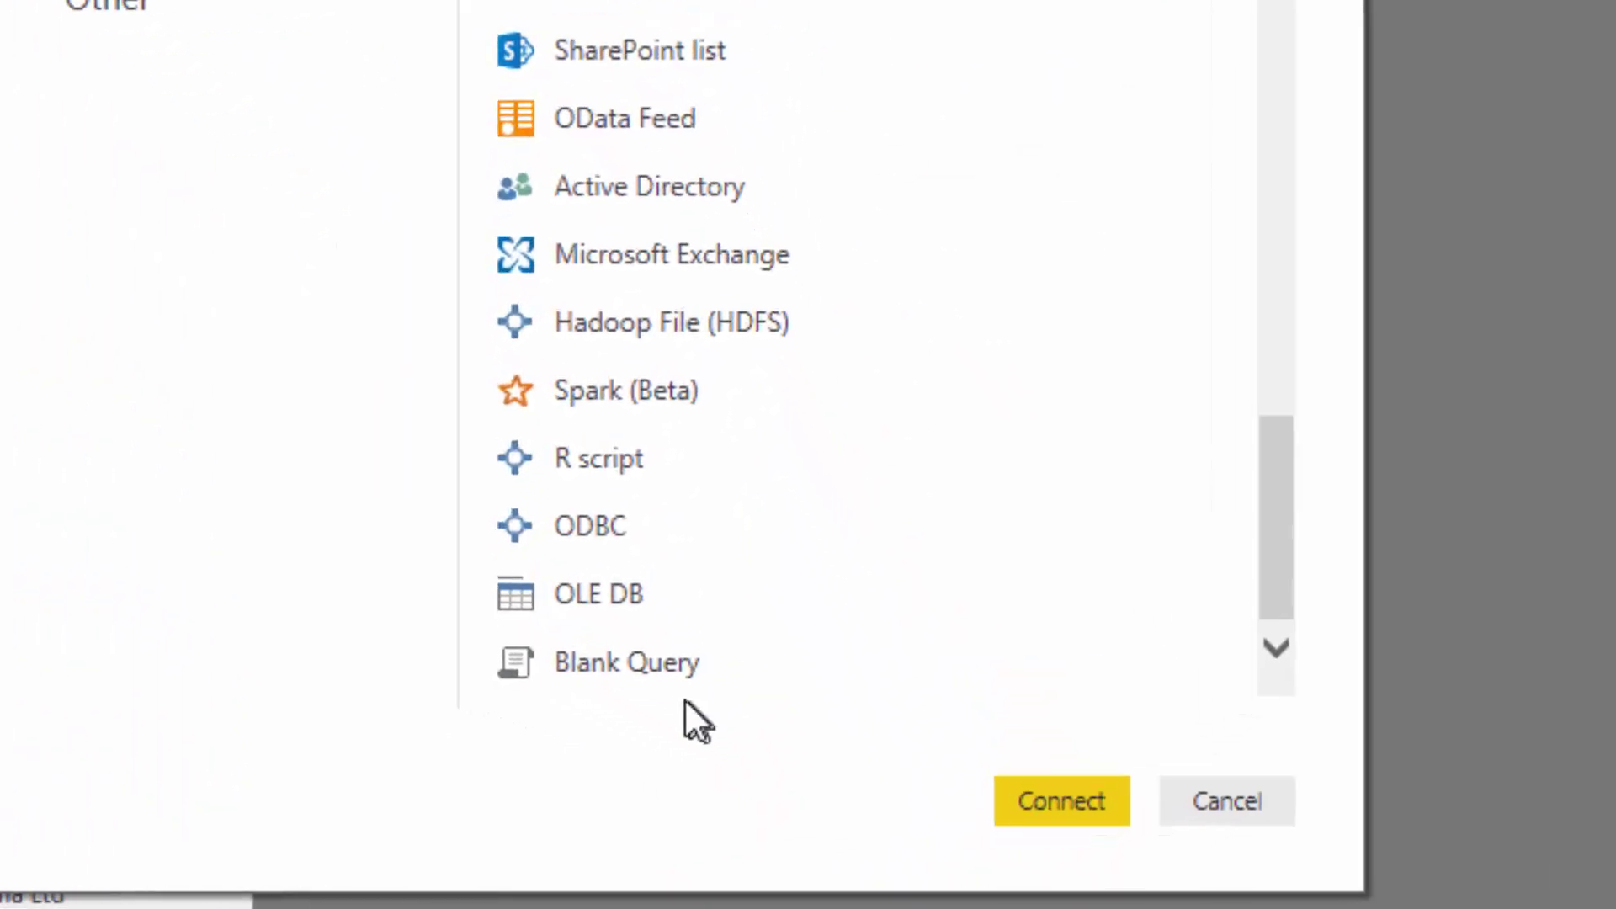
left_click(667, 665)
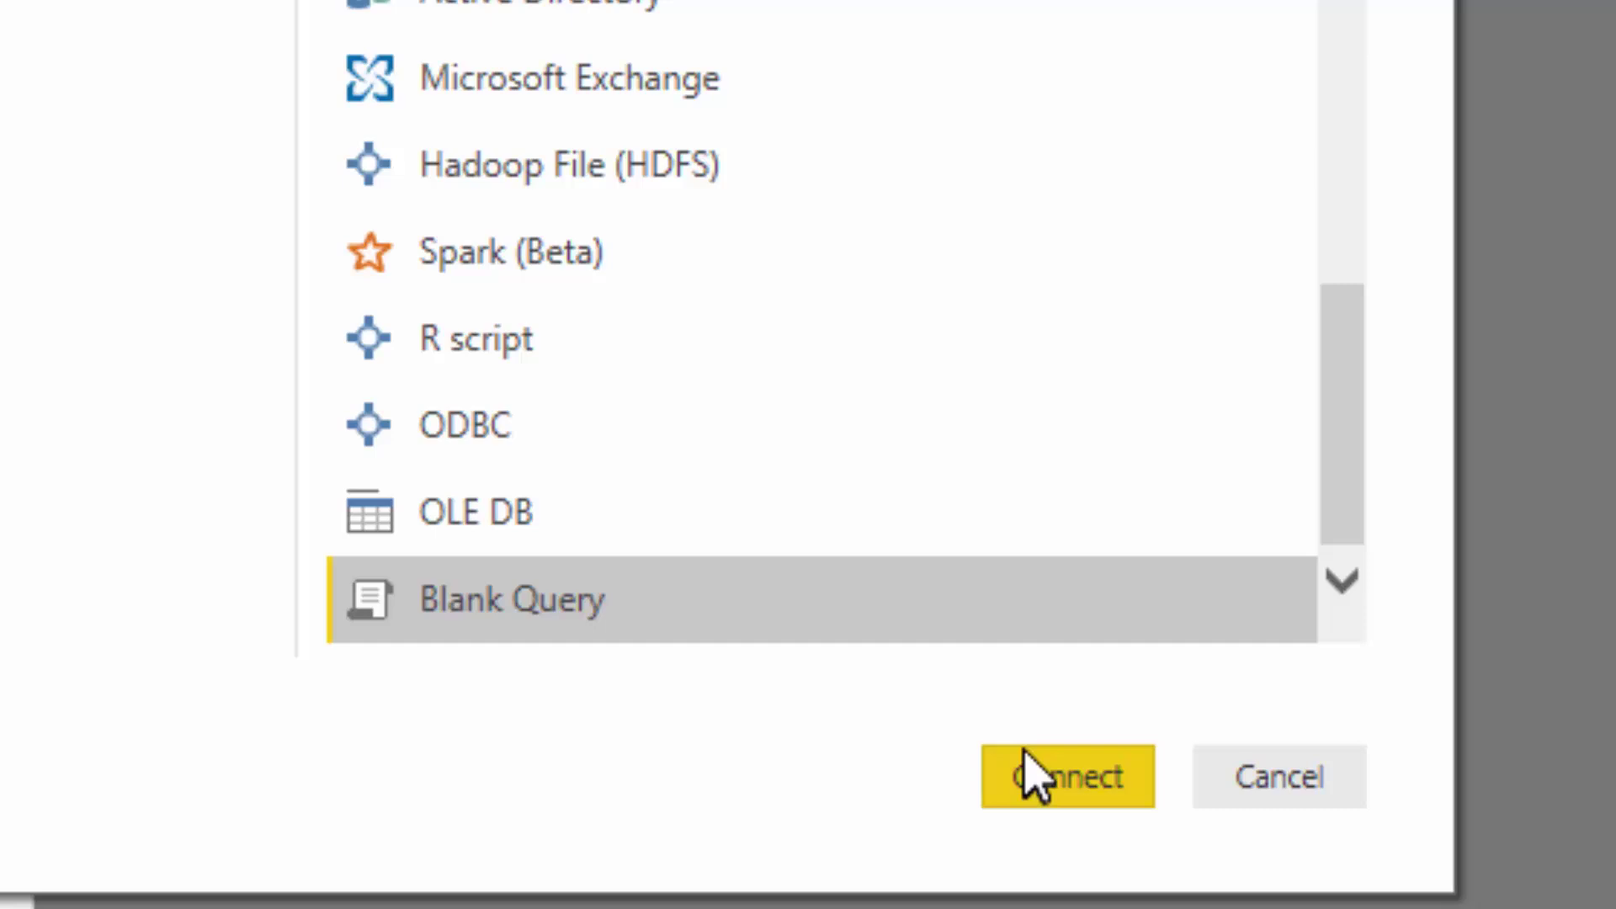
left_click(1044, 781)
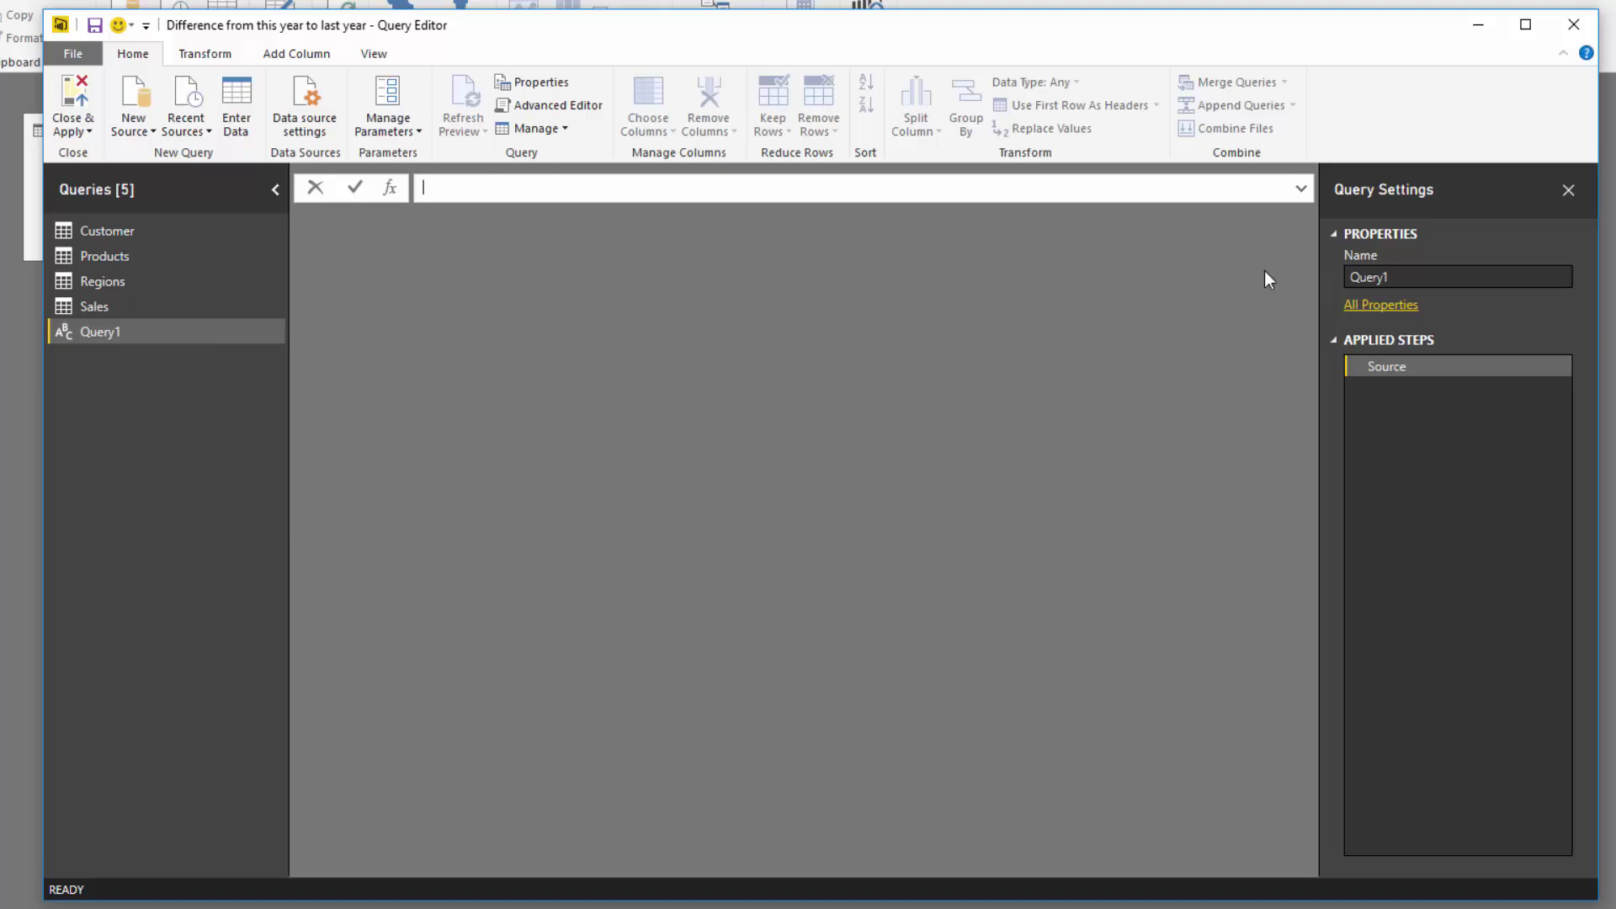
Step: Open Query1 in the Advanced Editor and select its placeholder code
left_click(578, 107)
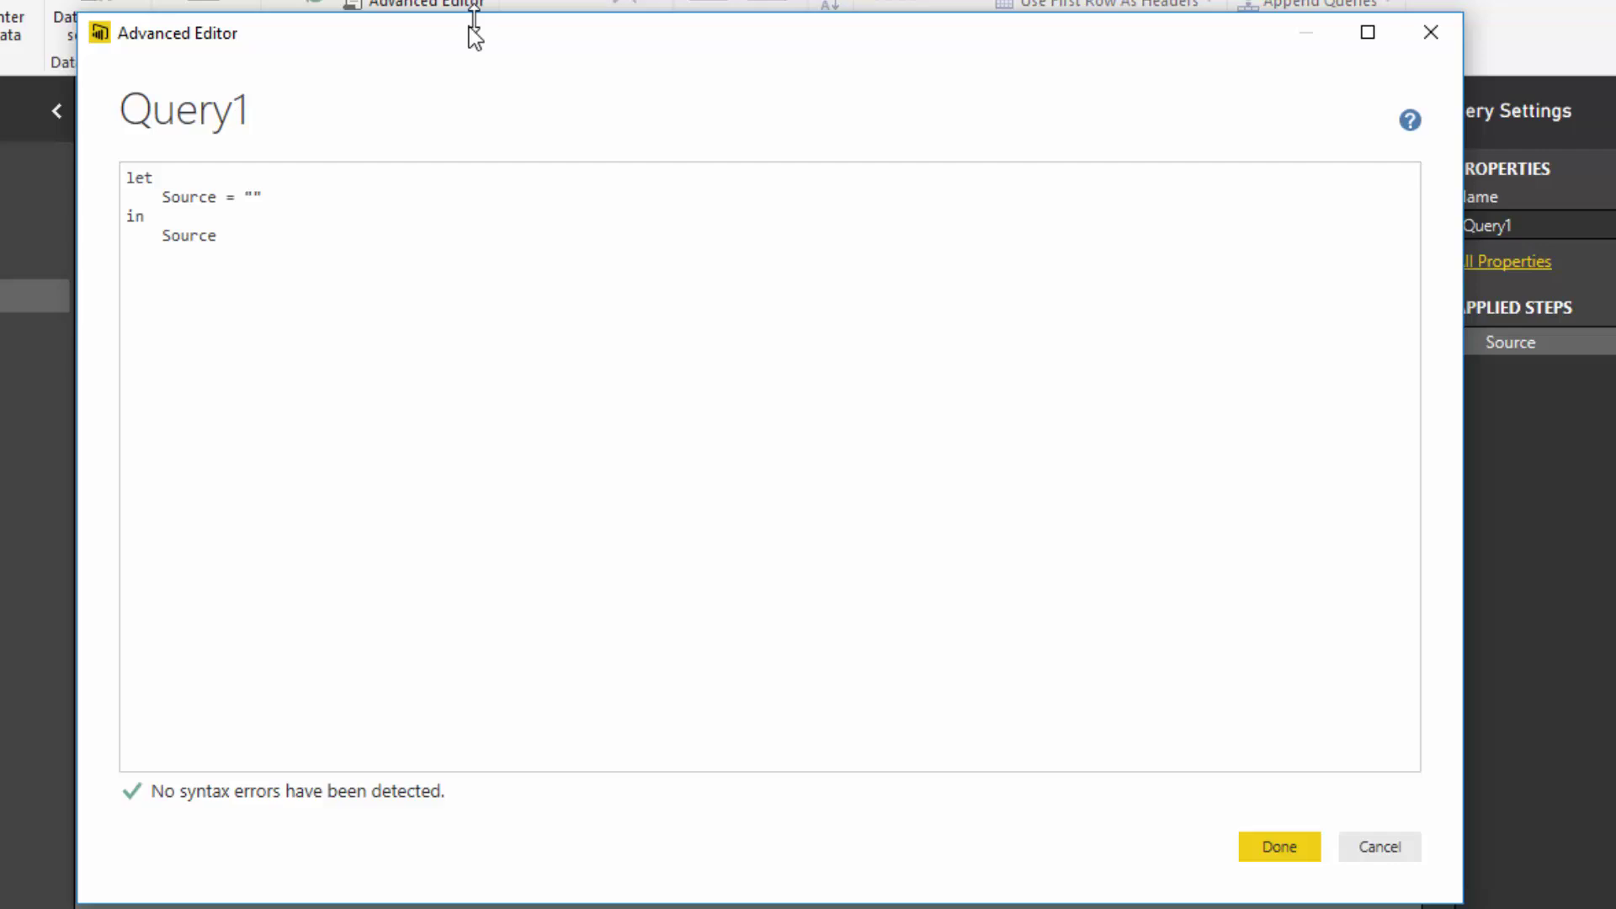
left_click_drag(288, 276, 124, 177)
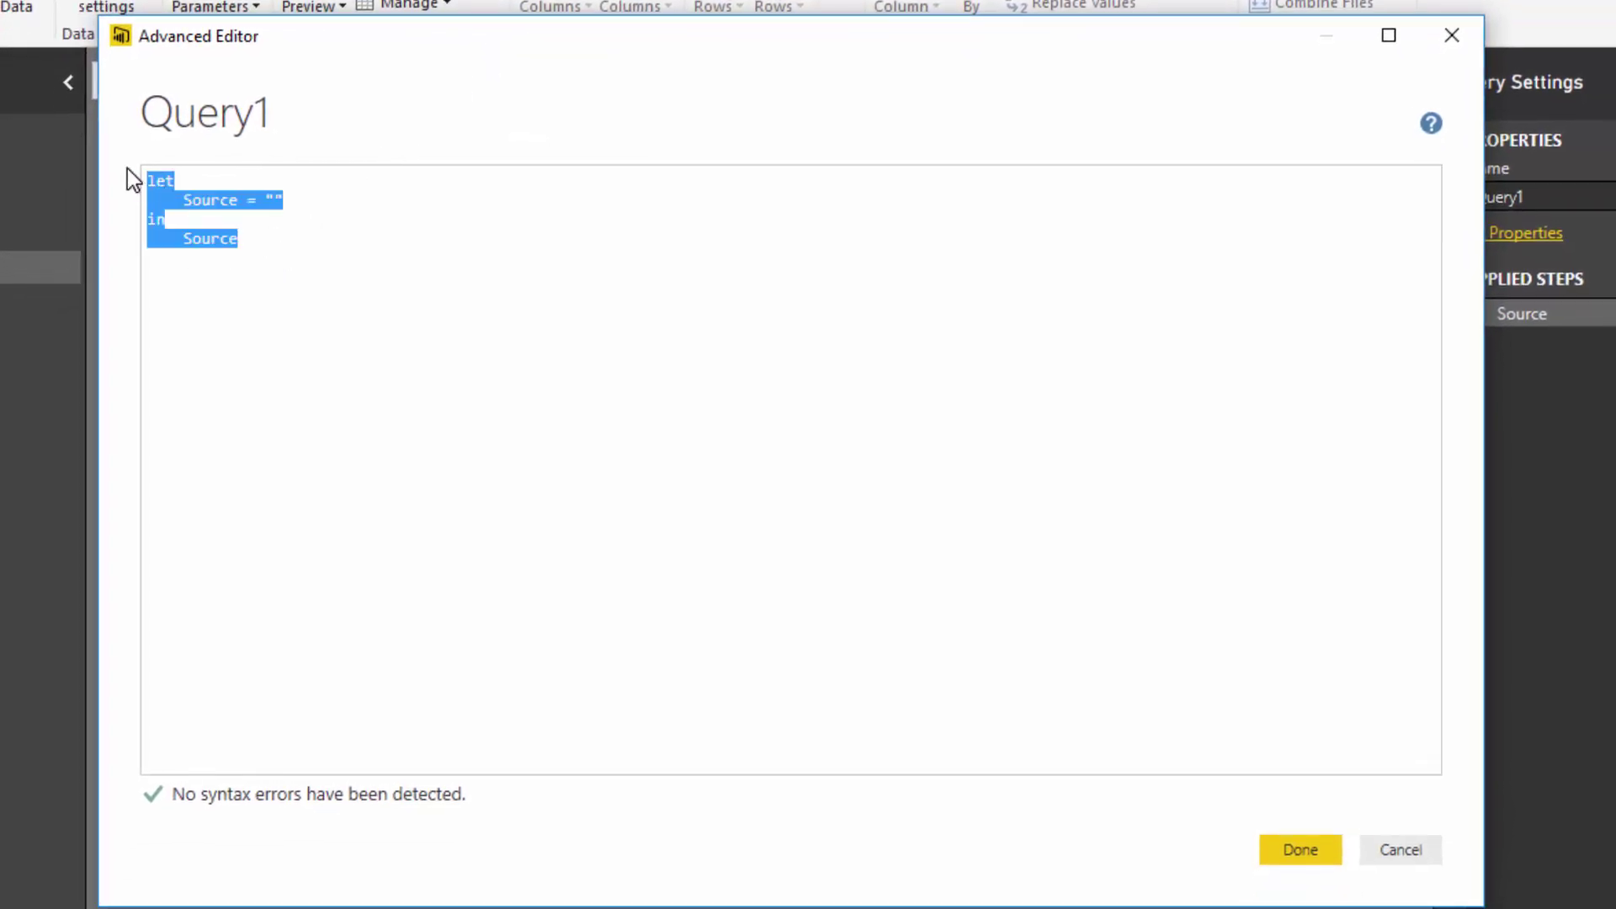
left_click(635, 464)
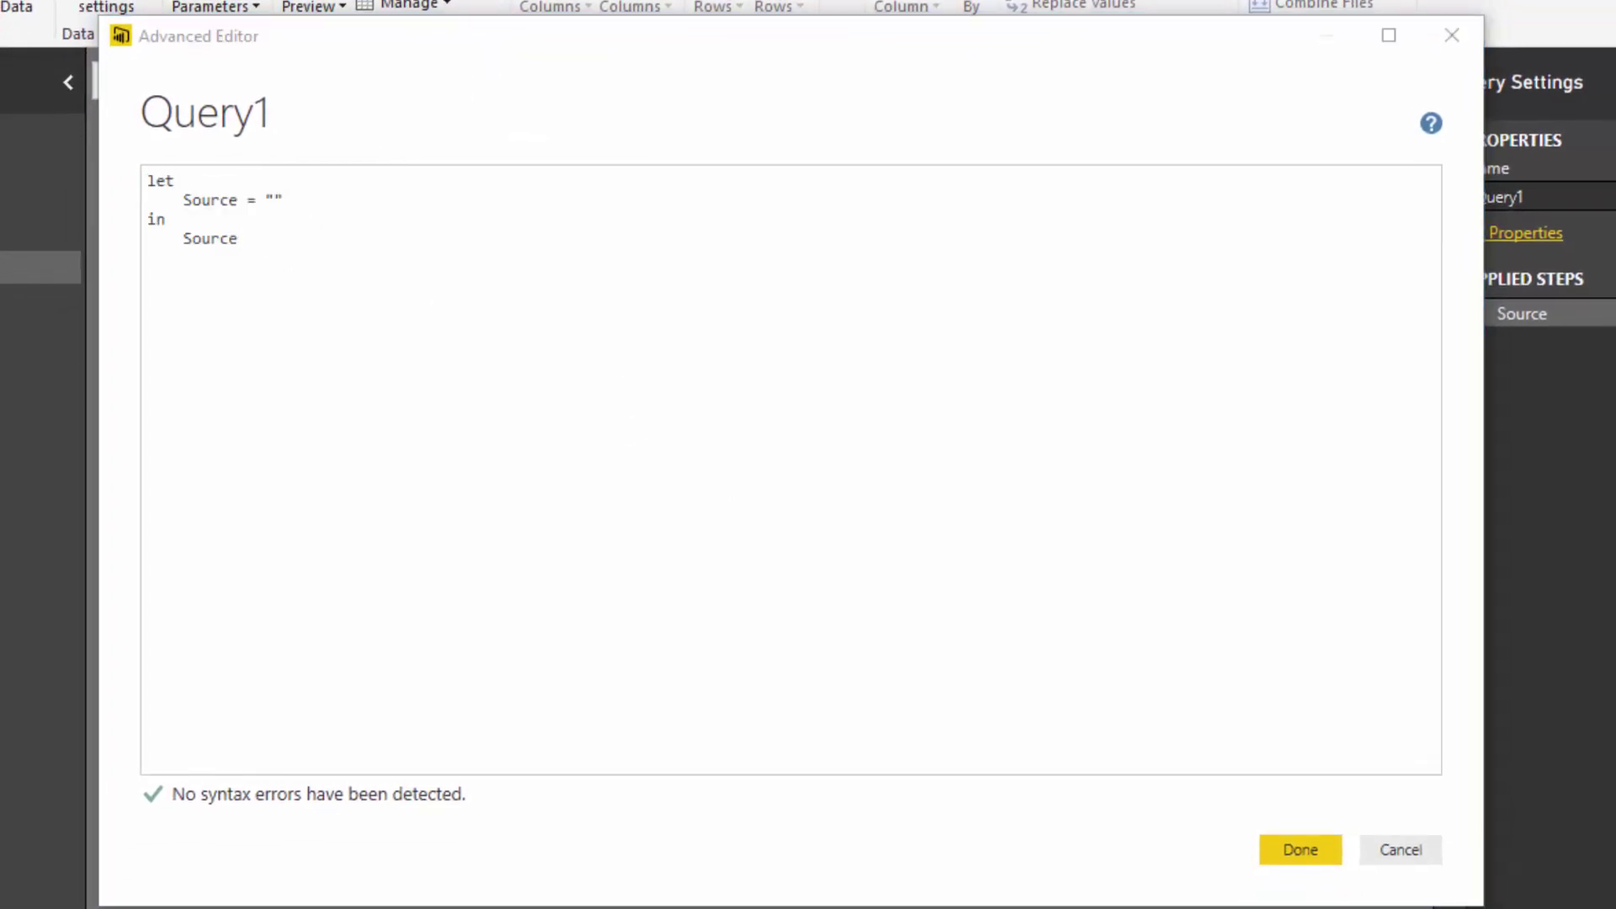
left_click_drag(332, 252, 68, 148)
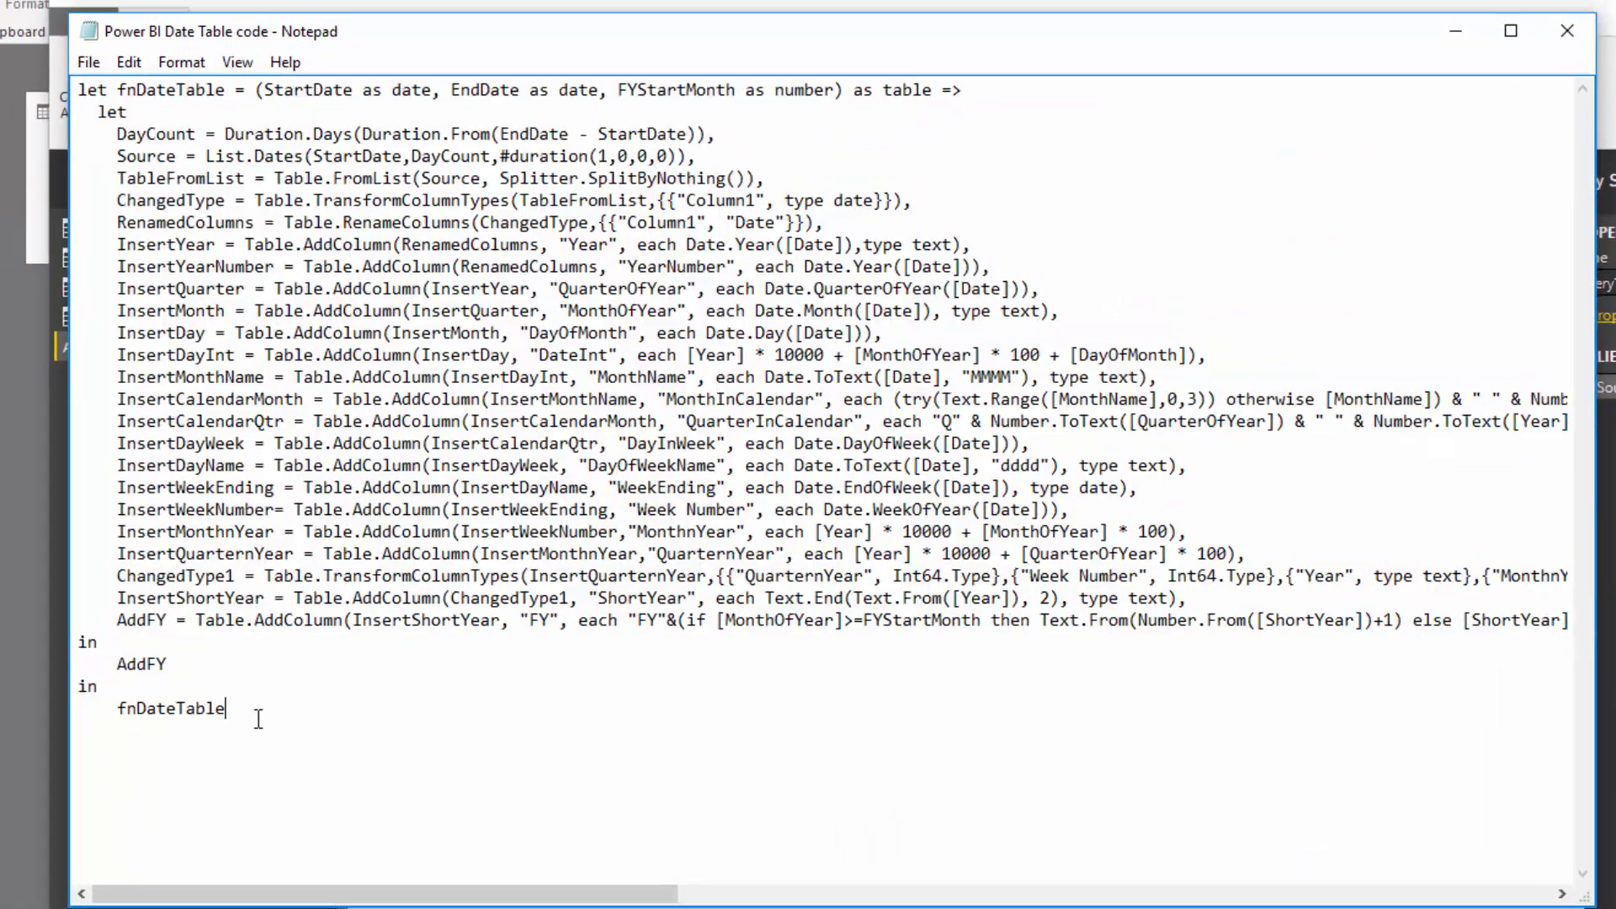
Step: Copy the fnDateTable code from Notepad and paste it over the placeholder code
left_click_drag(253, 715, 77, 466)
left_click_drag(176, 444, 320, 71)
key("ctrl+c")
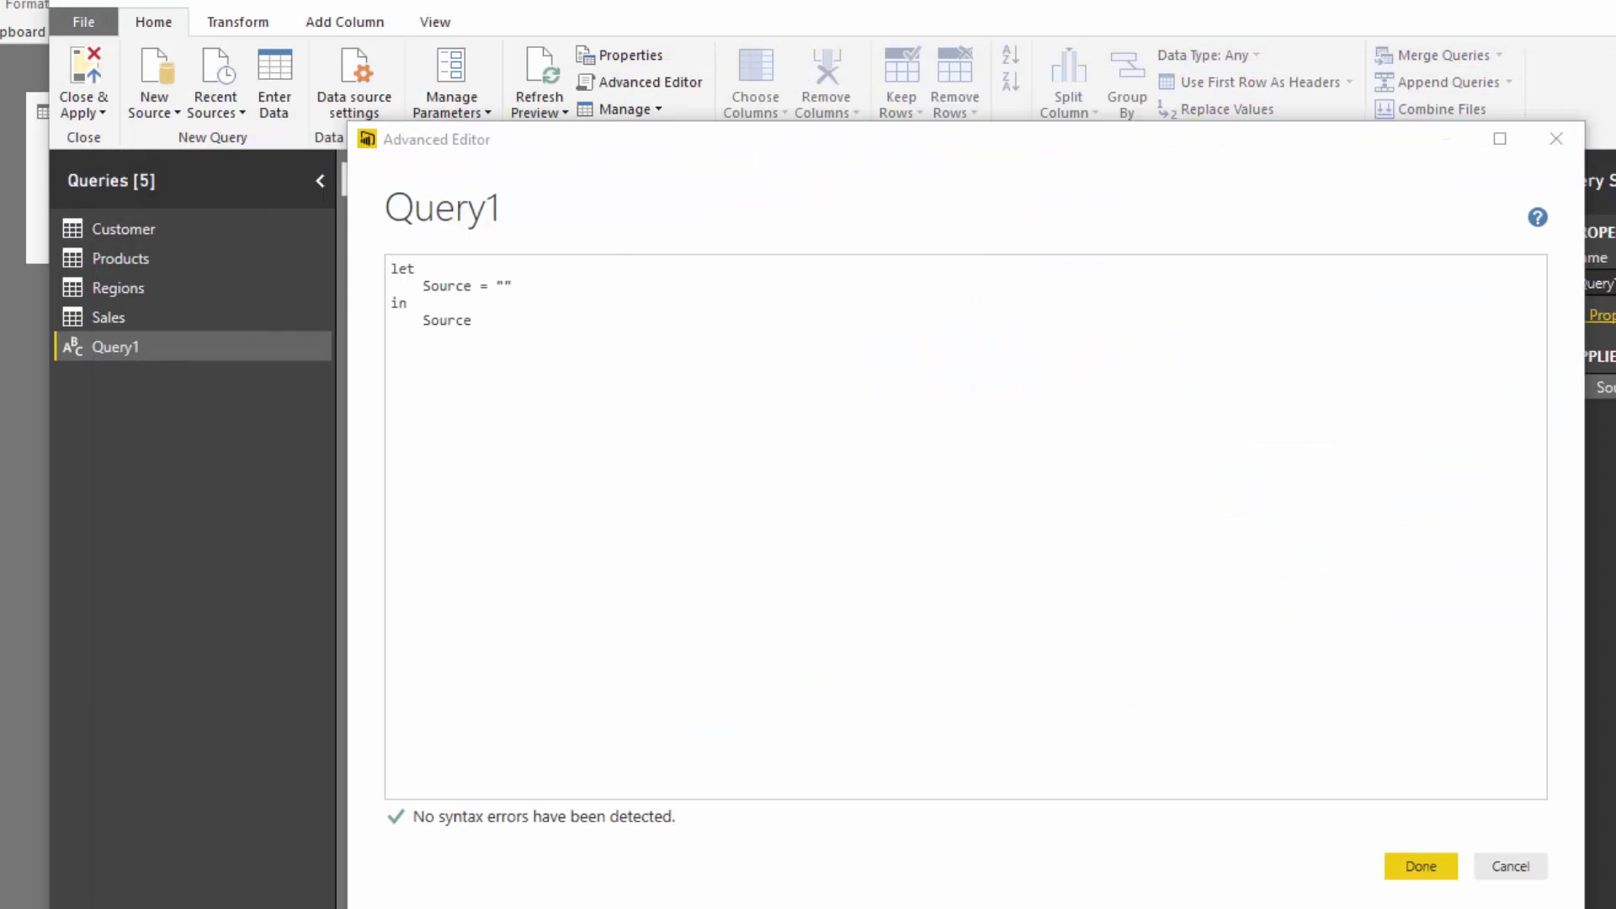
key("ctrl+a")
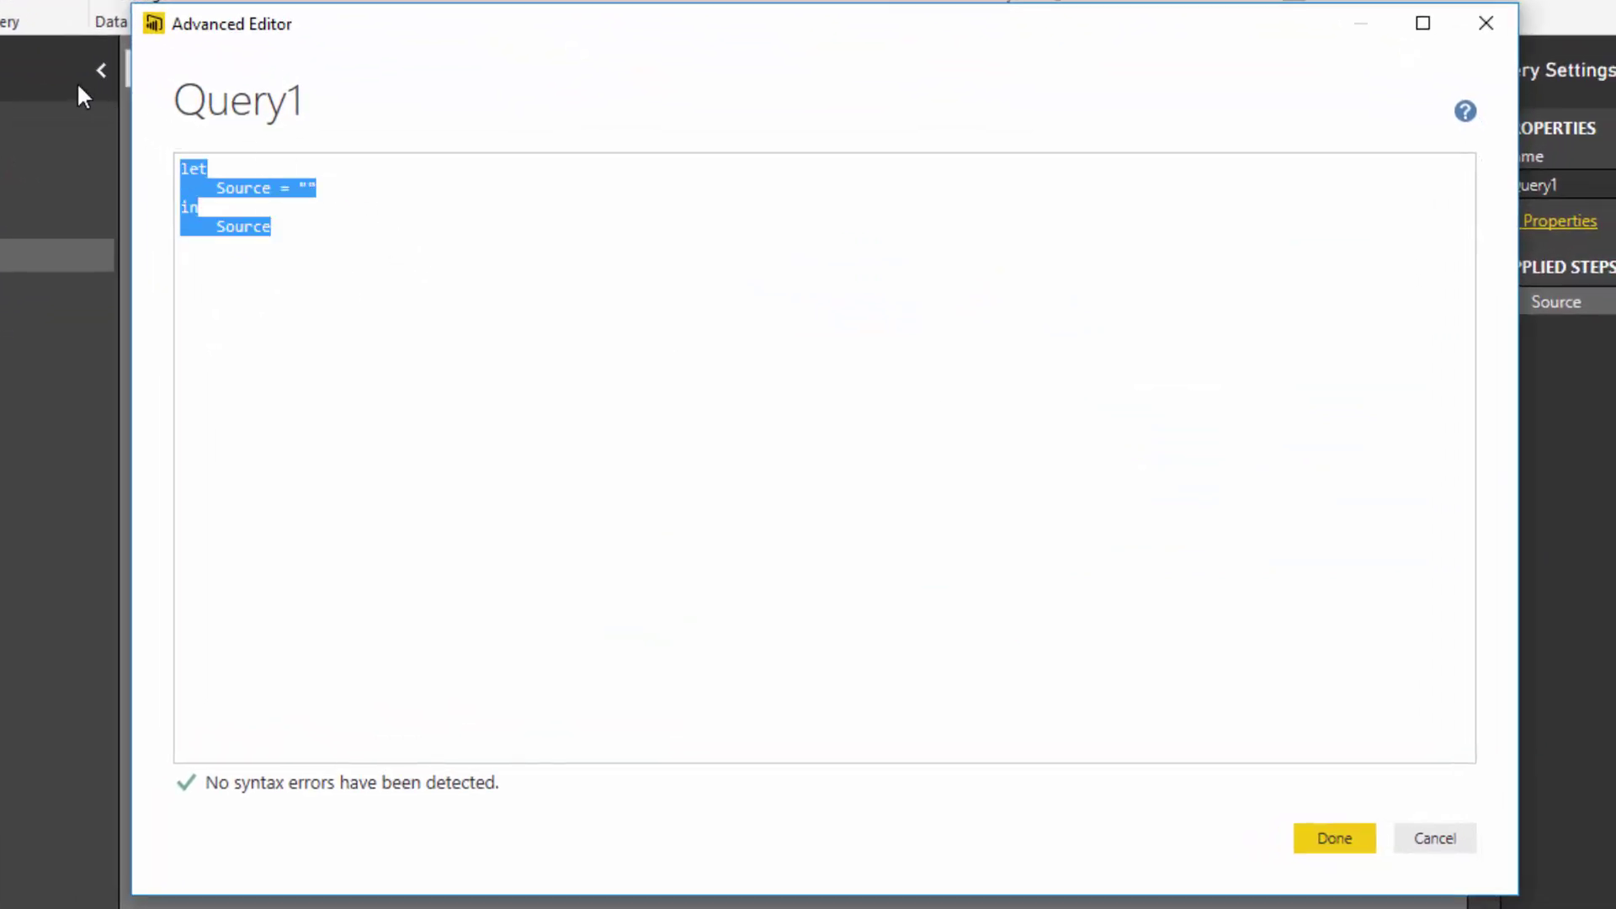
key("ctrl+v")
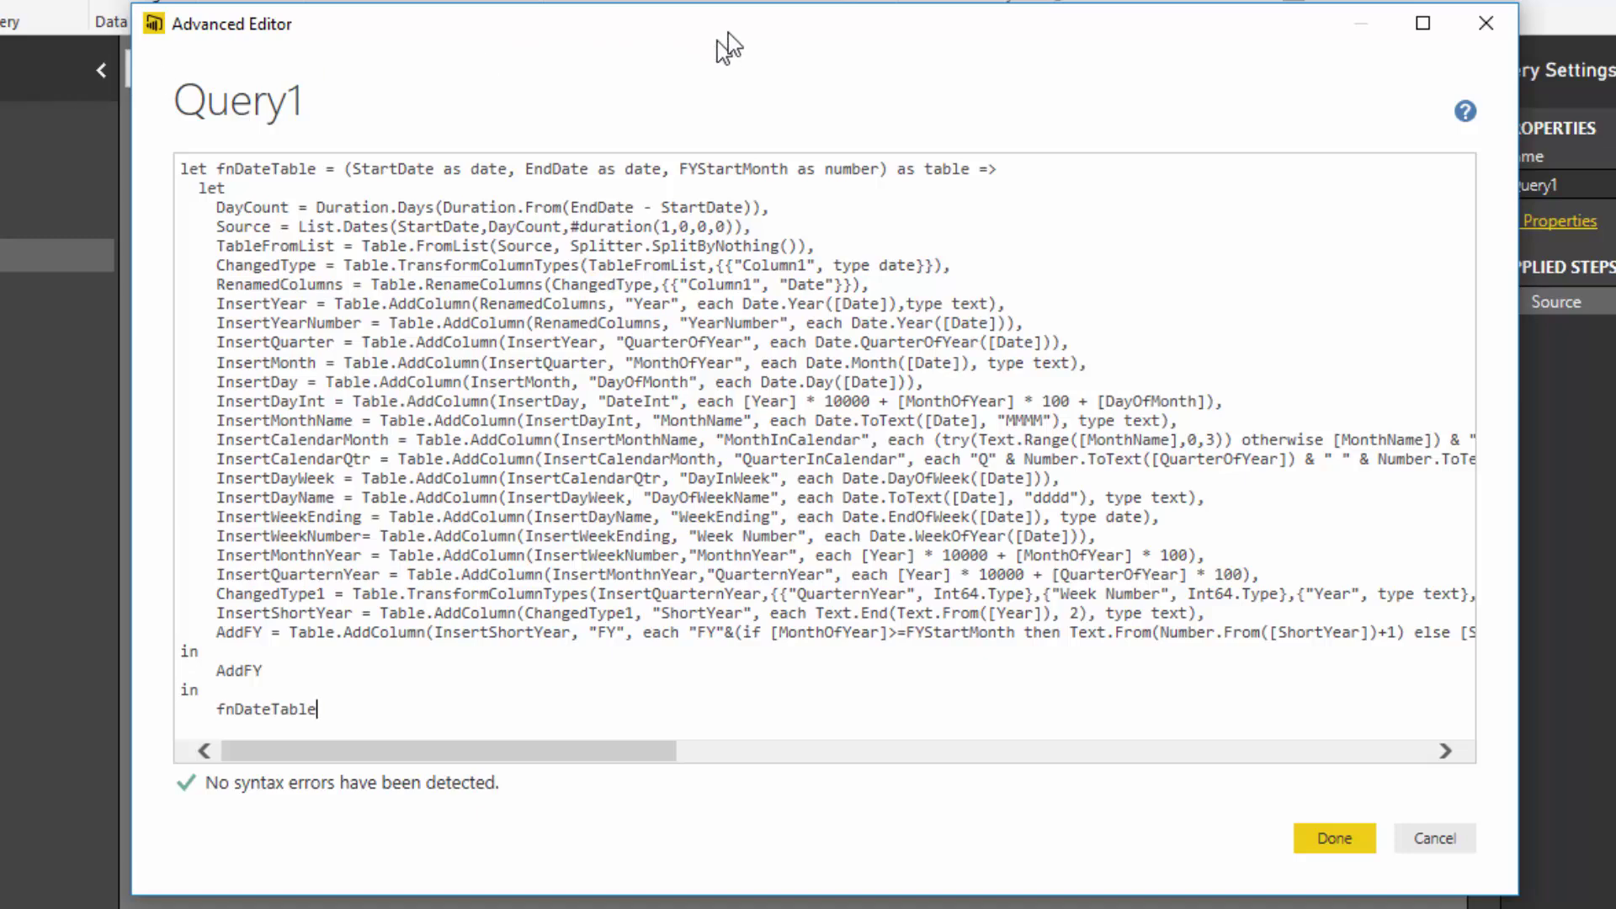
left_click_drag(731, 32, 717, 10)
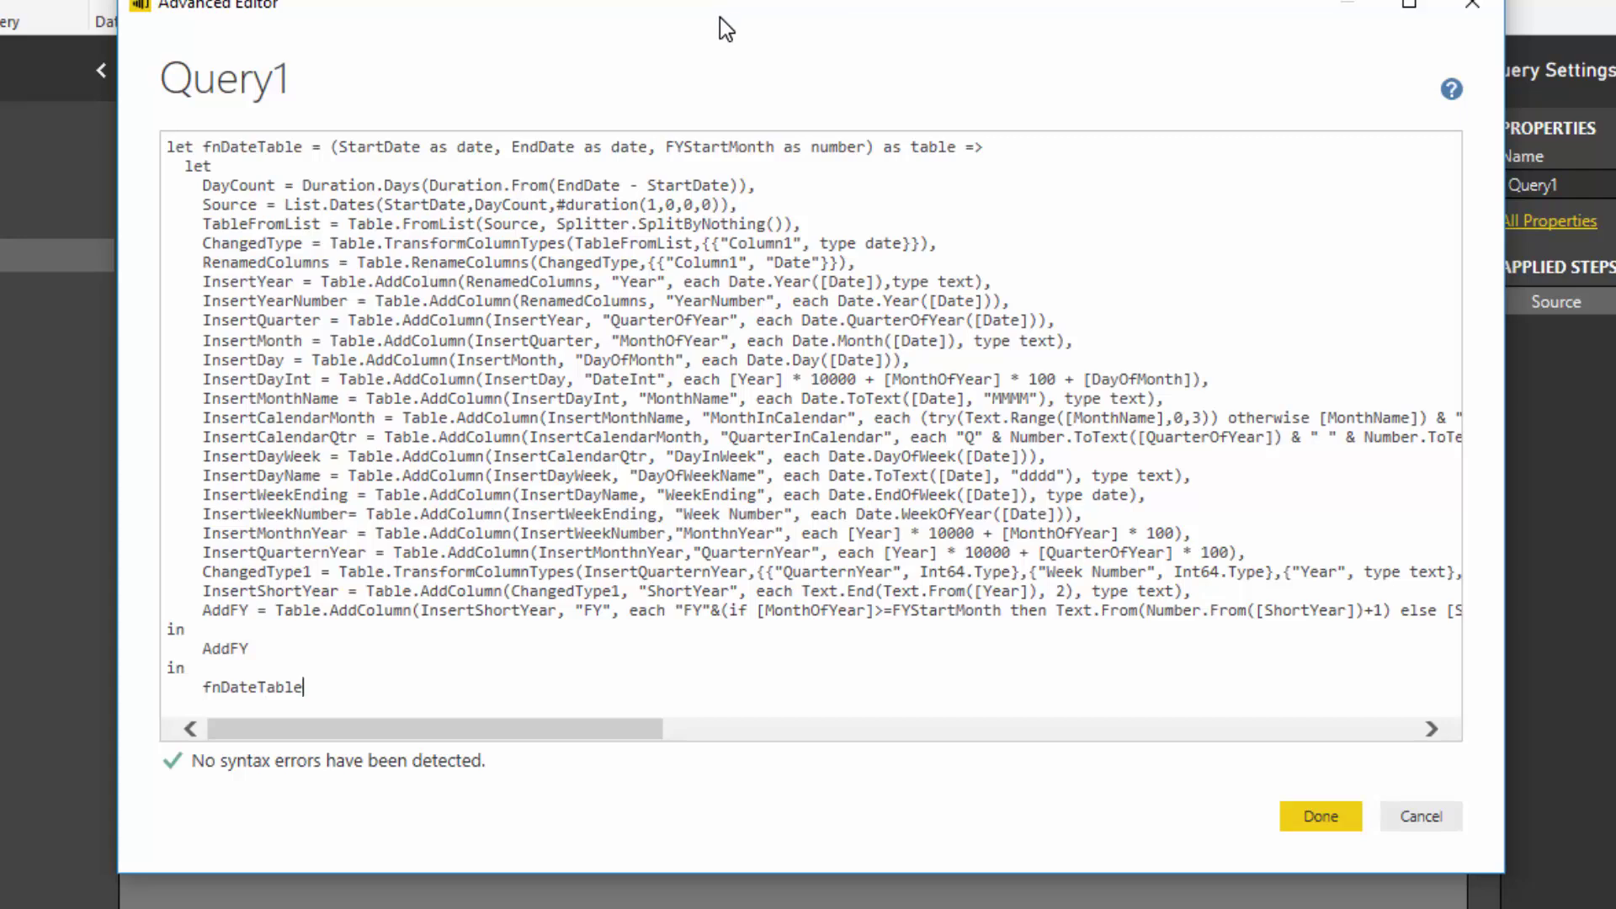
Step: Invoke the function with StartDate 1/1/2014, EndDate 31/12/2016 and FYStartMonth 7
left_click(1328, 821)
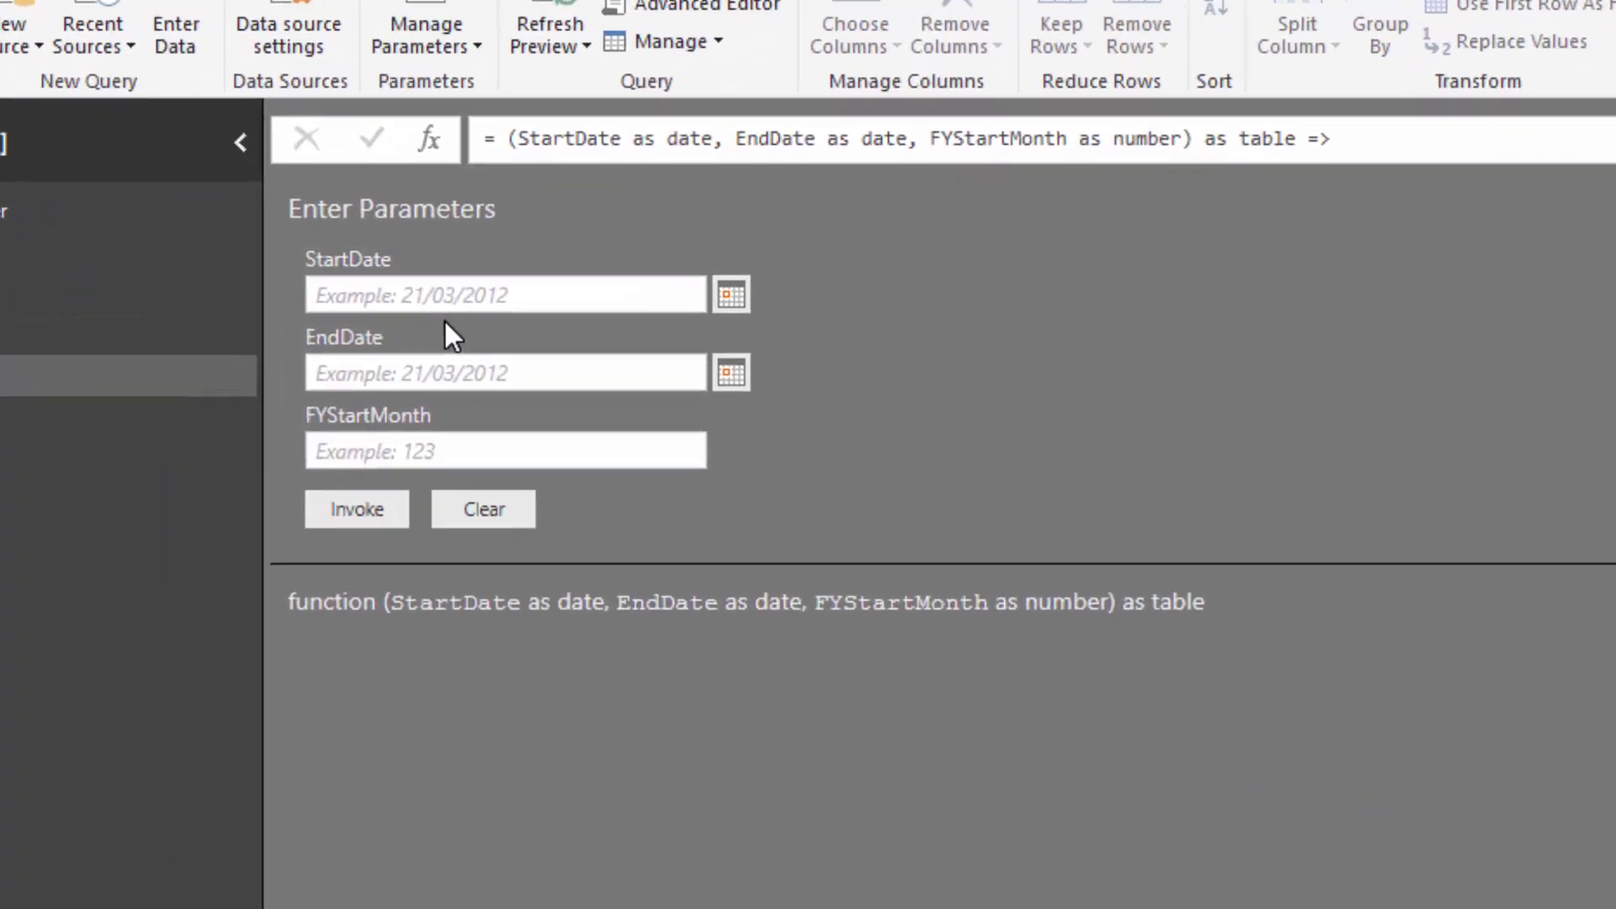
left_click(406, 285)
type("1/1/2014")
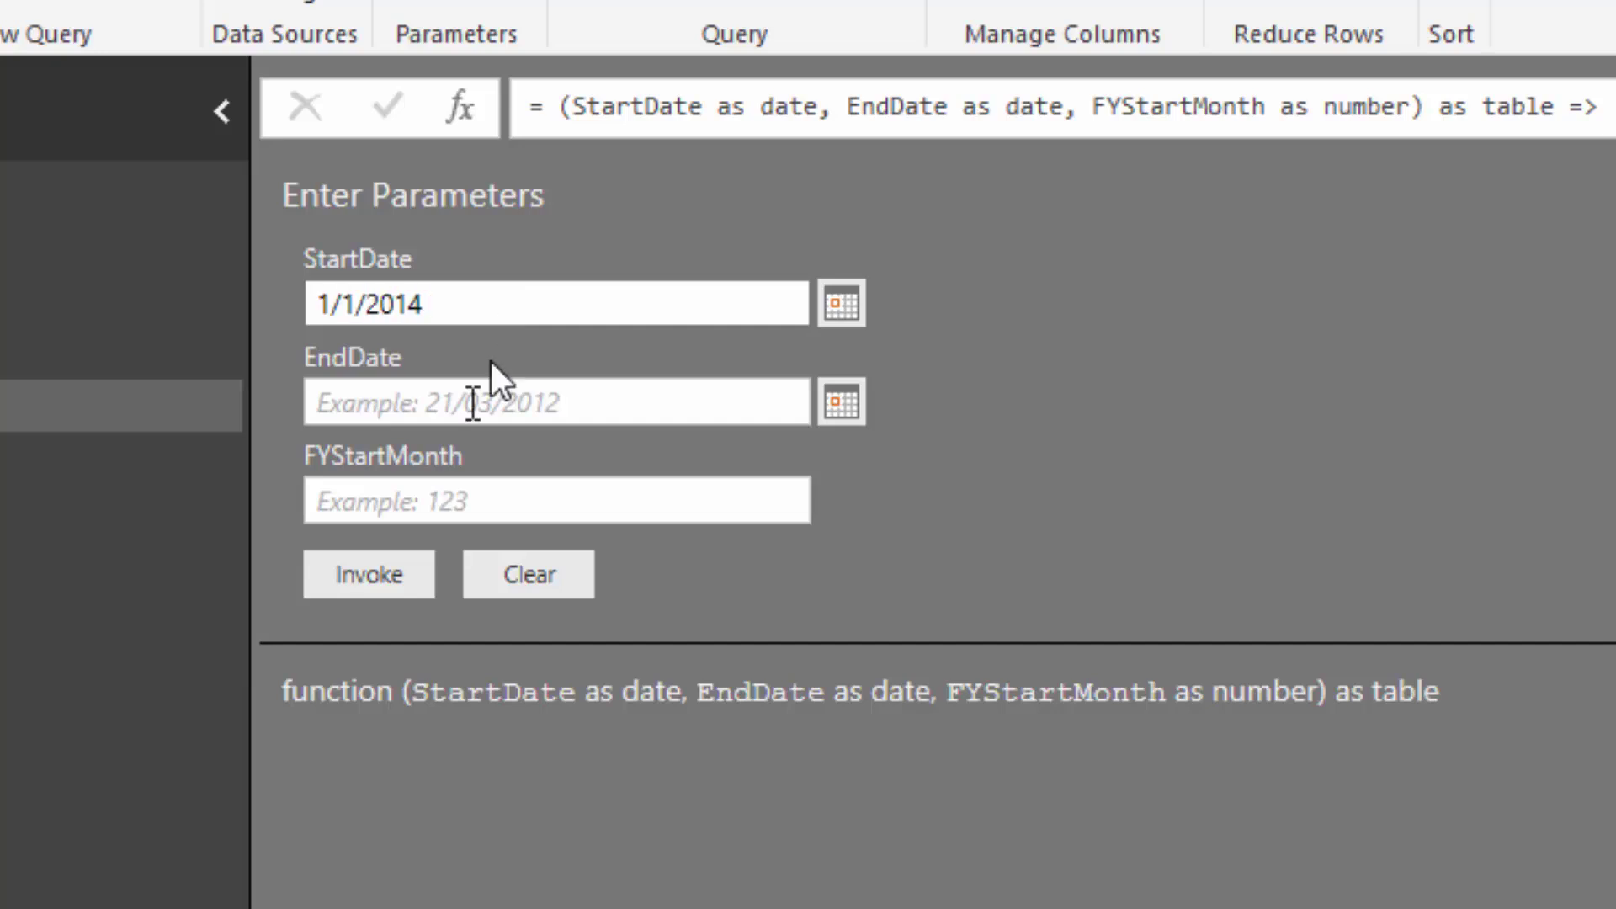
left_click(468, 411)
type("31/12")
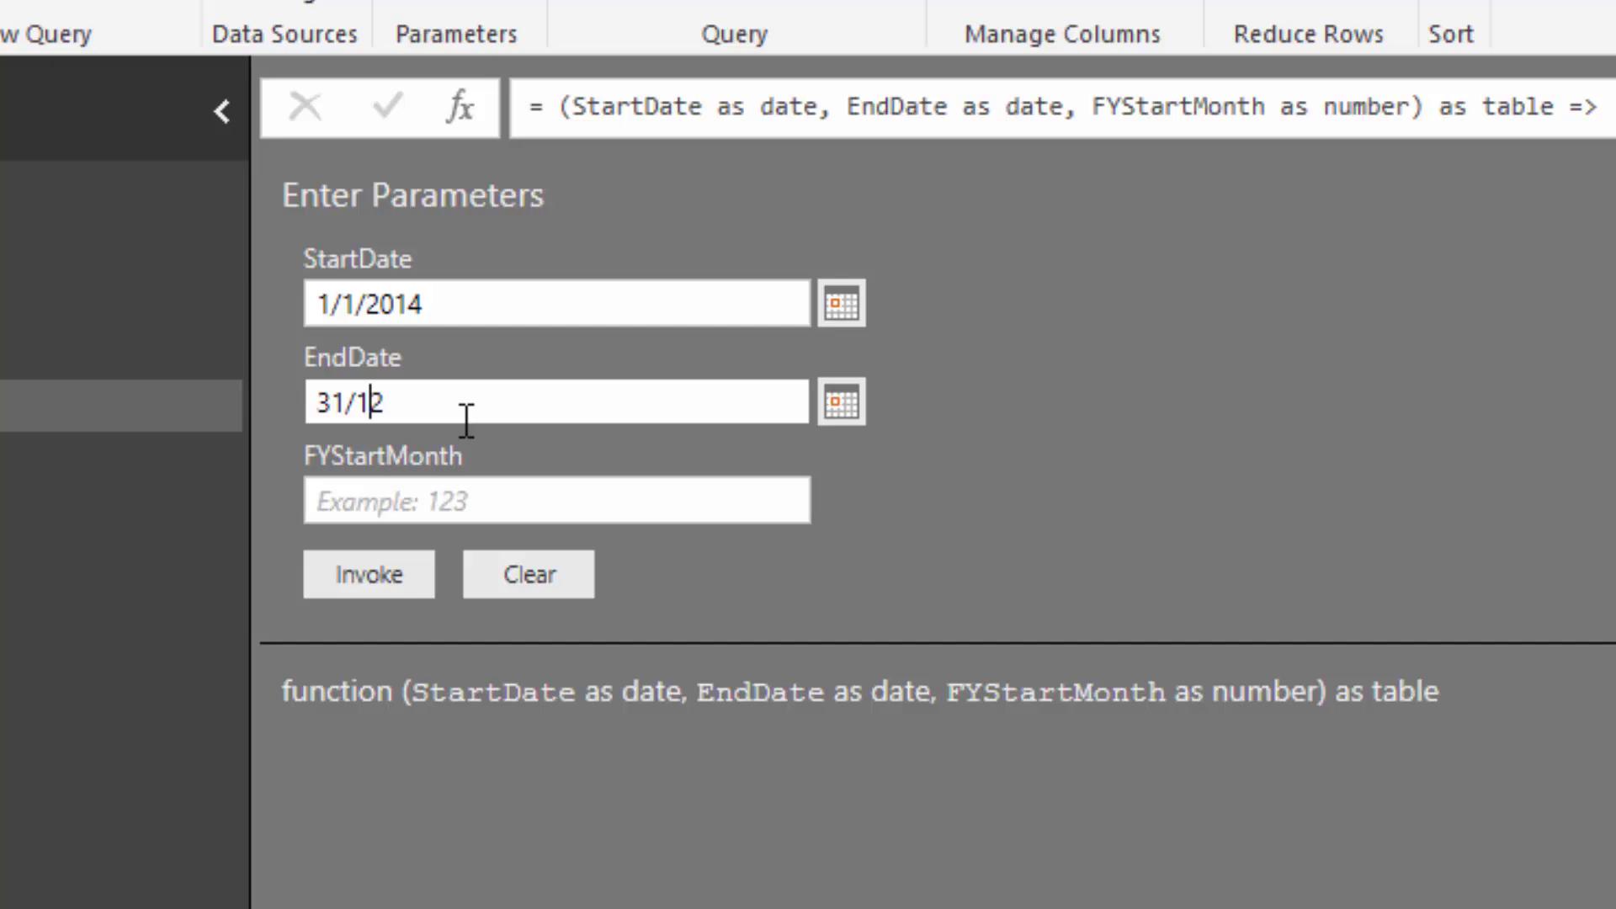
type("/2016")
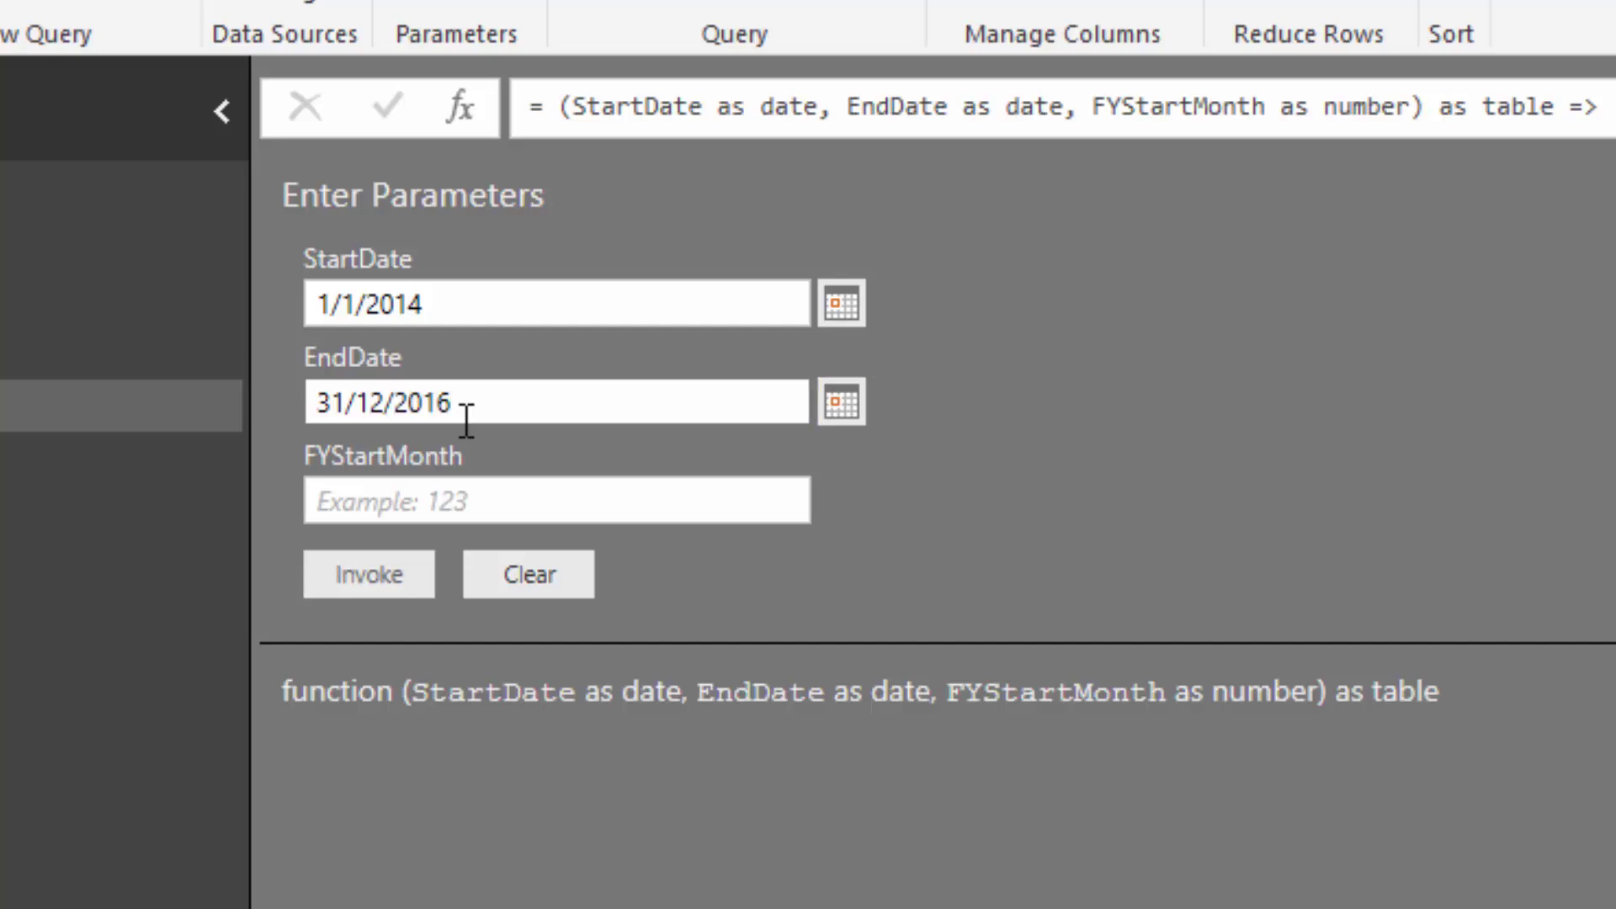
left_click(495, 503)
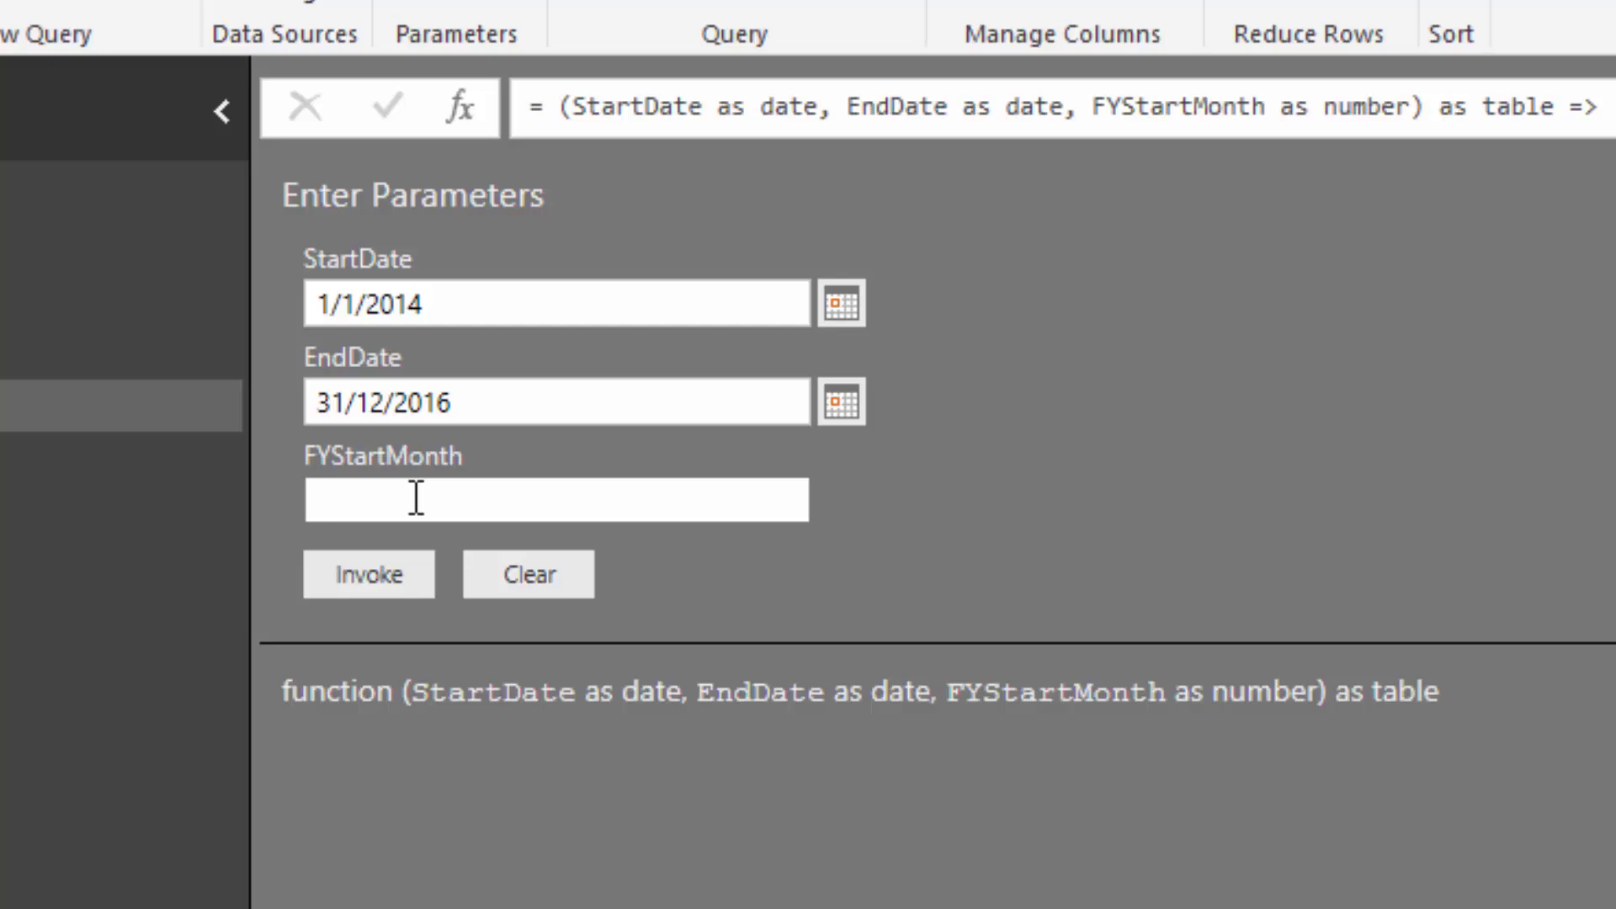
type("7")
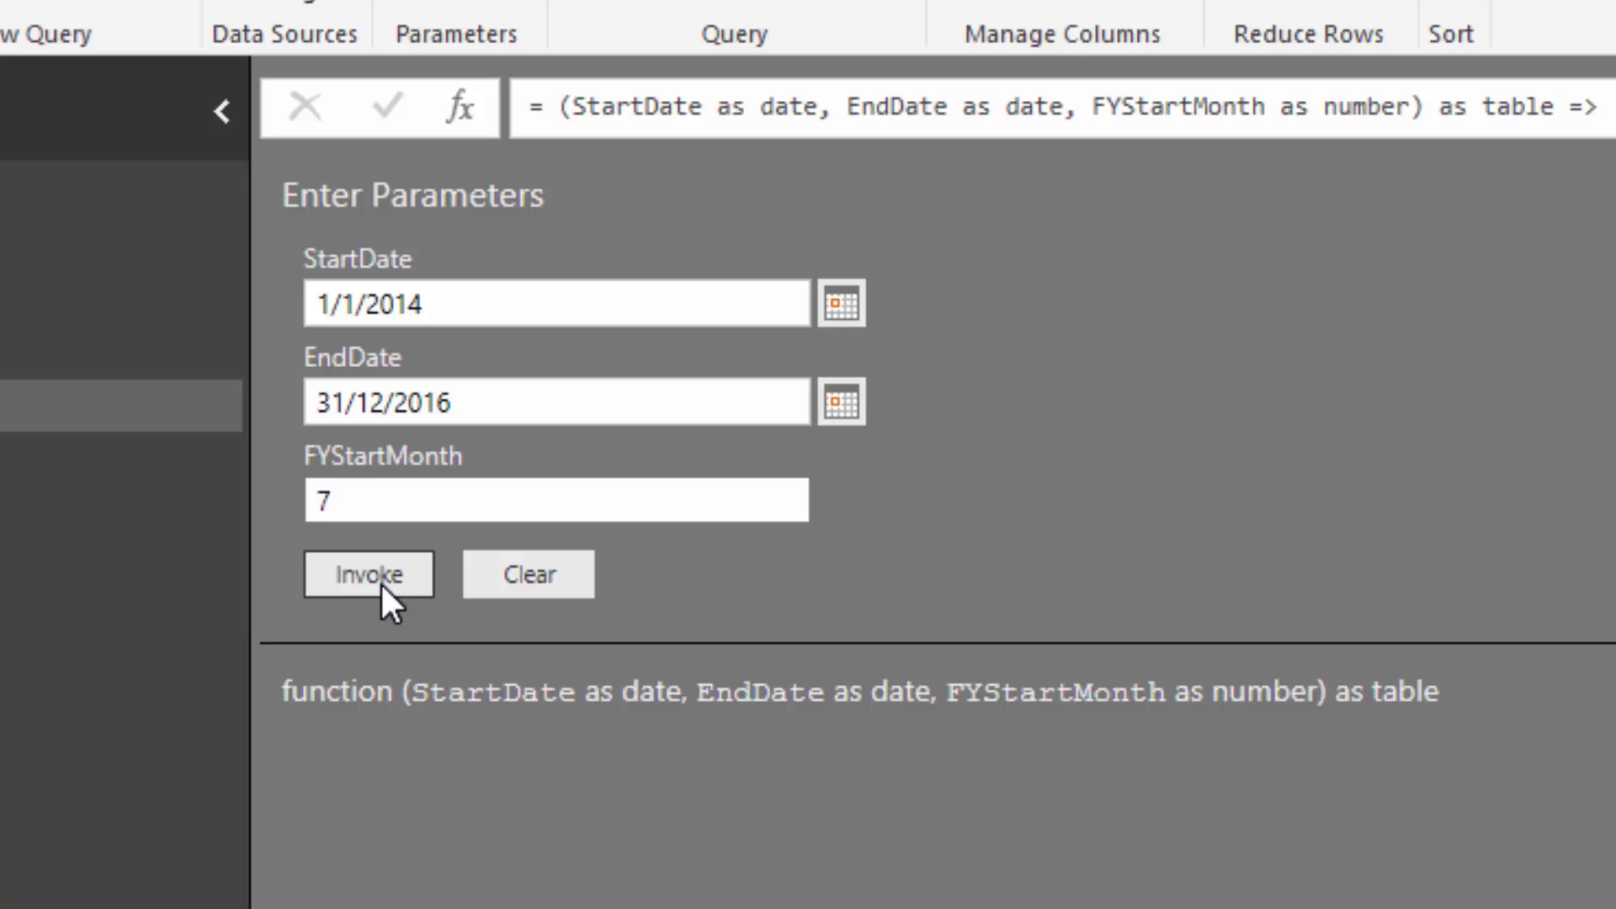
left_click_drag(358, 509, 281, 495)
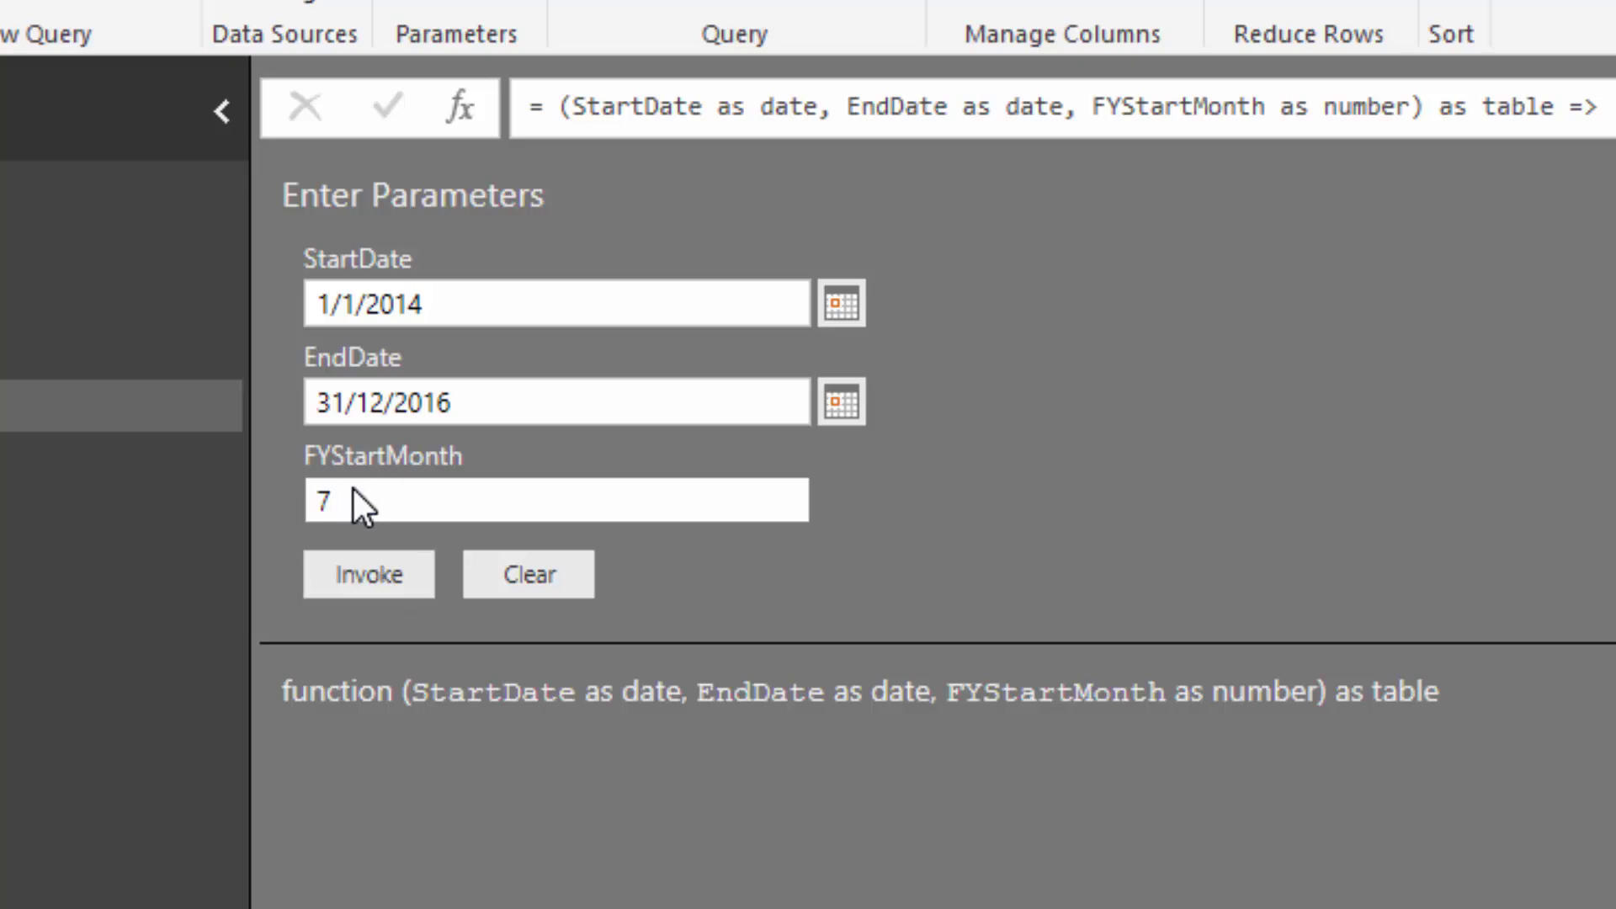
left_click(386, 575)
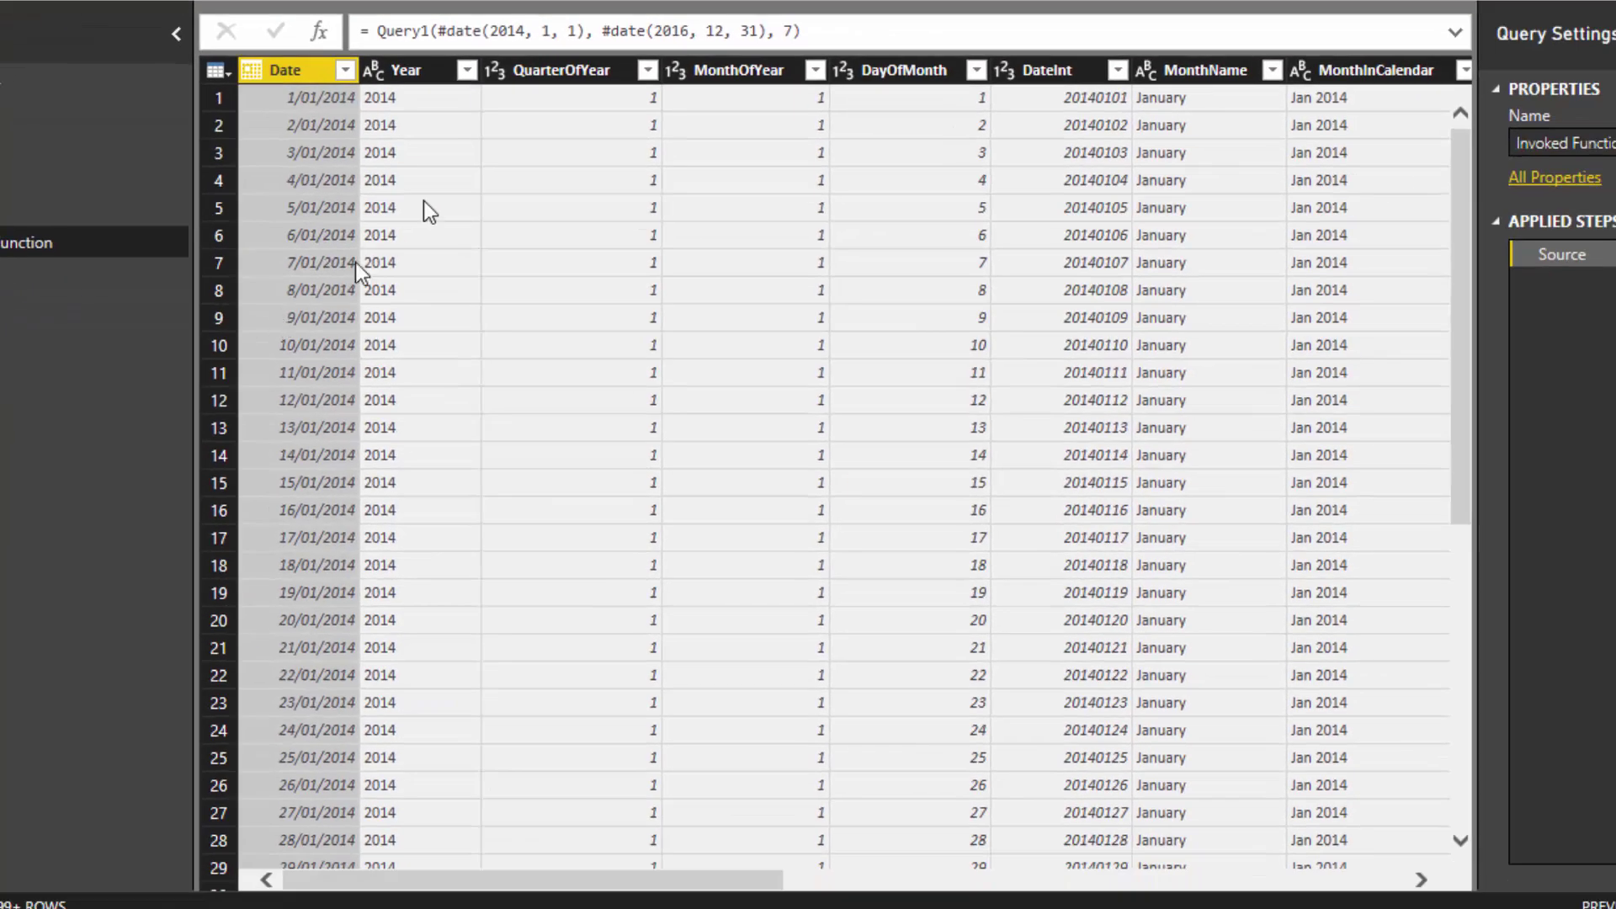
mouse_move(441, 884)
left_mouse_down()
mouse_move(956, 833)
mouse_move(1205, 842)
left_mouse_up()
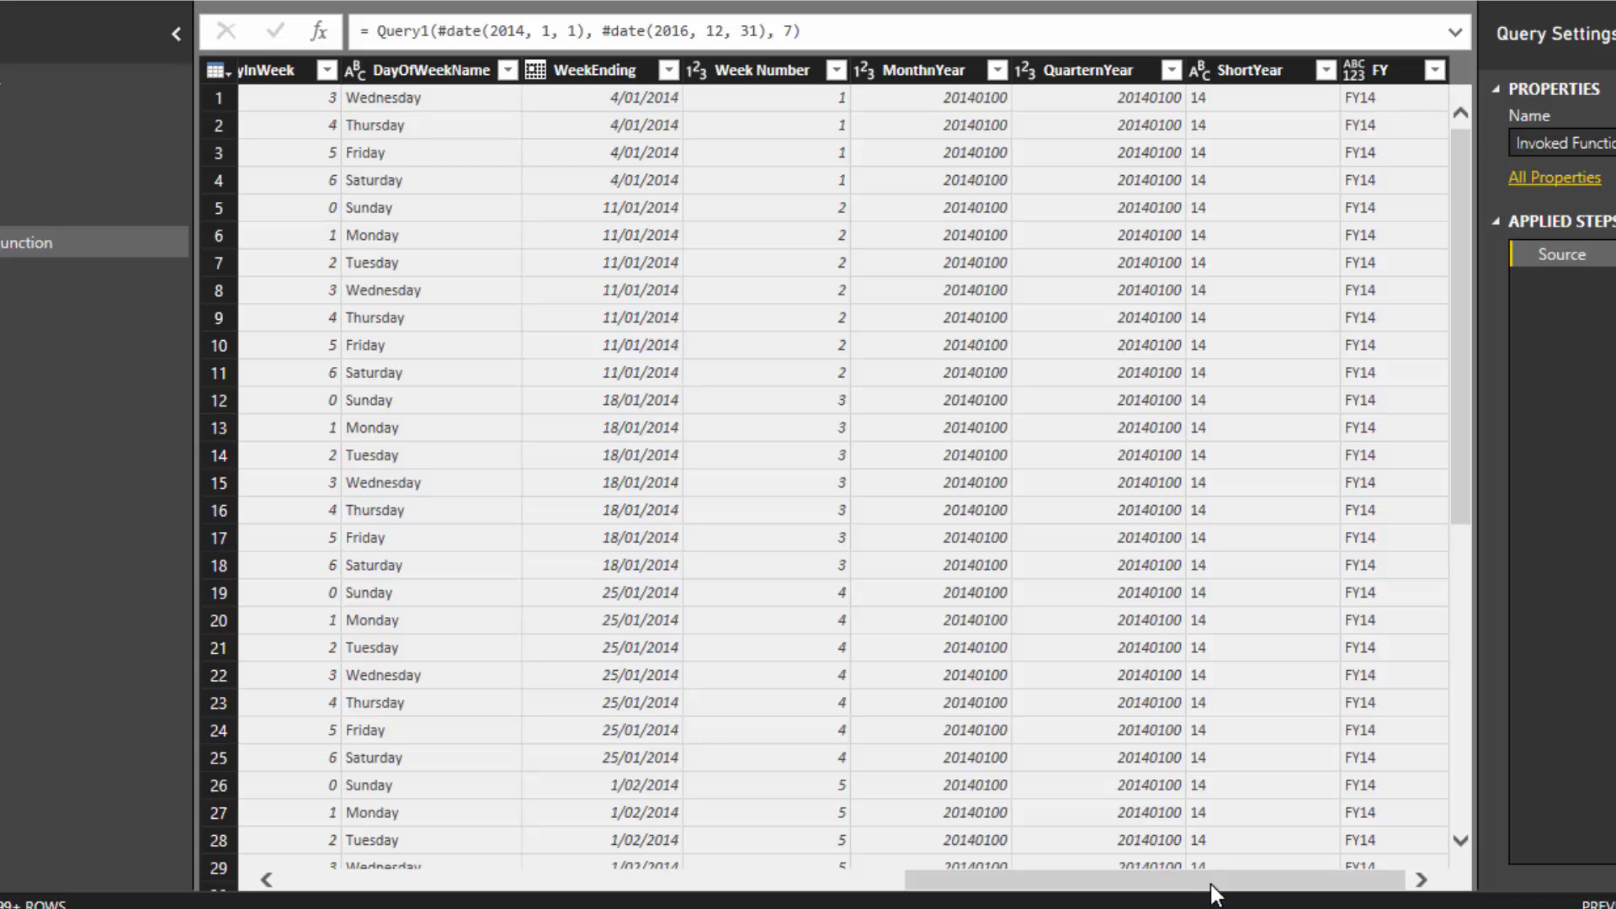
left_click_drag(1202, 889, 919, 901)
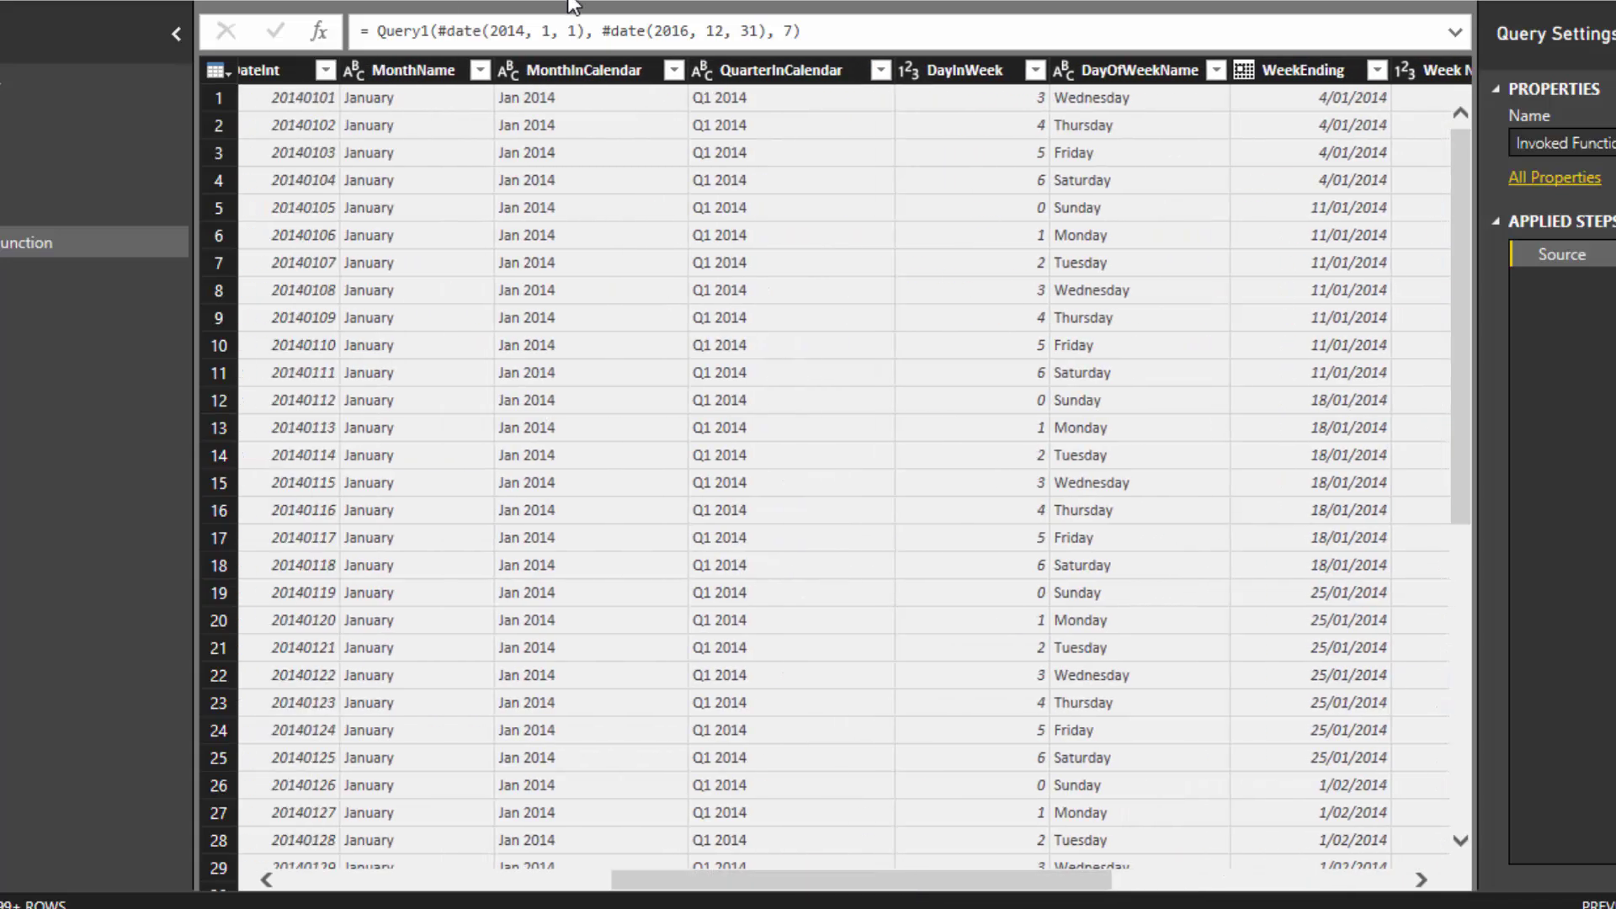
left_click(581, 67)
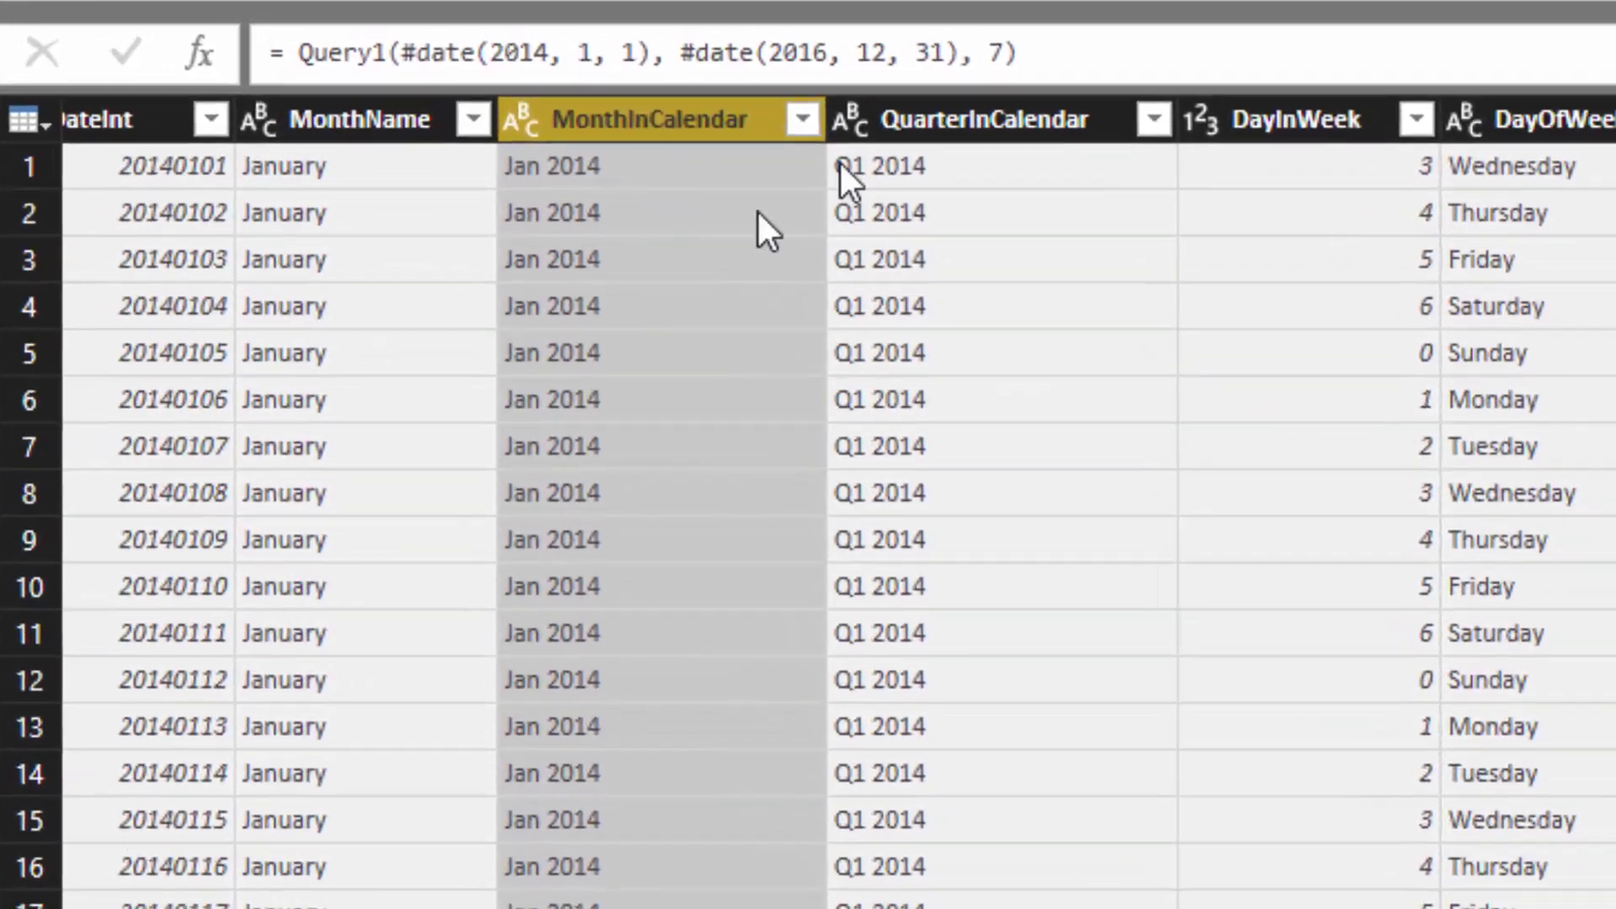
left_click(800, 85)
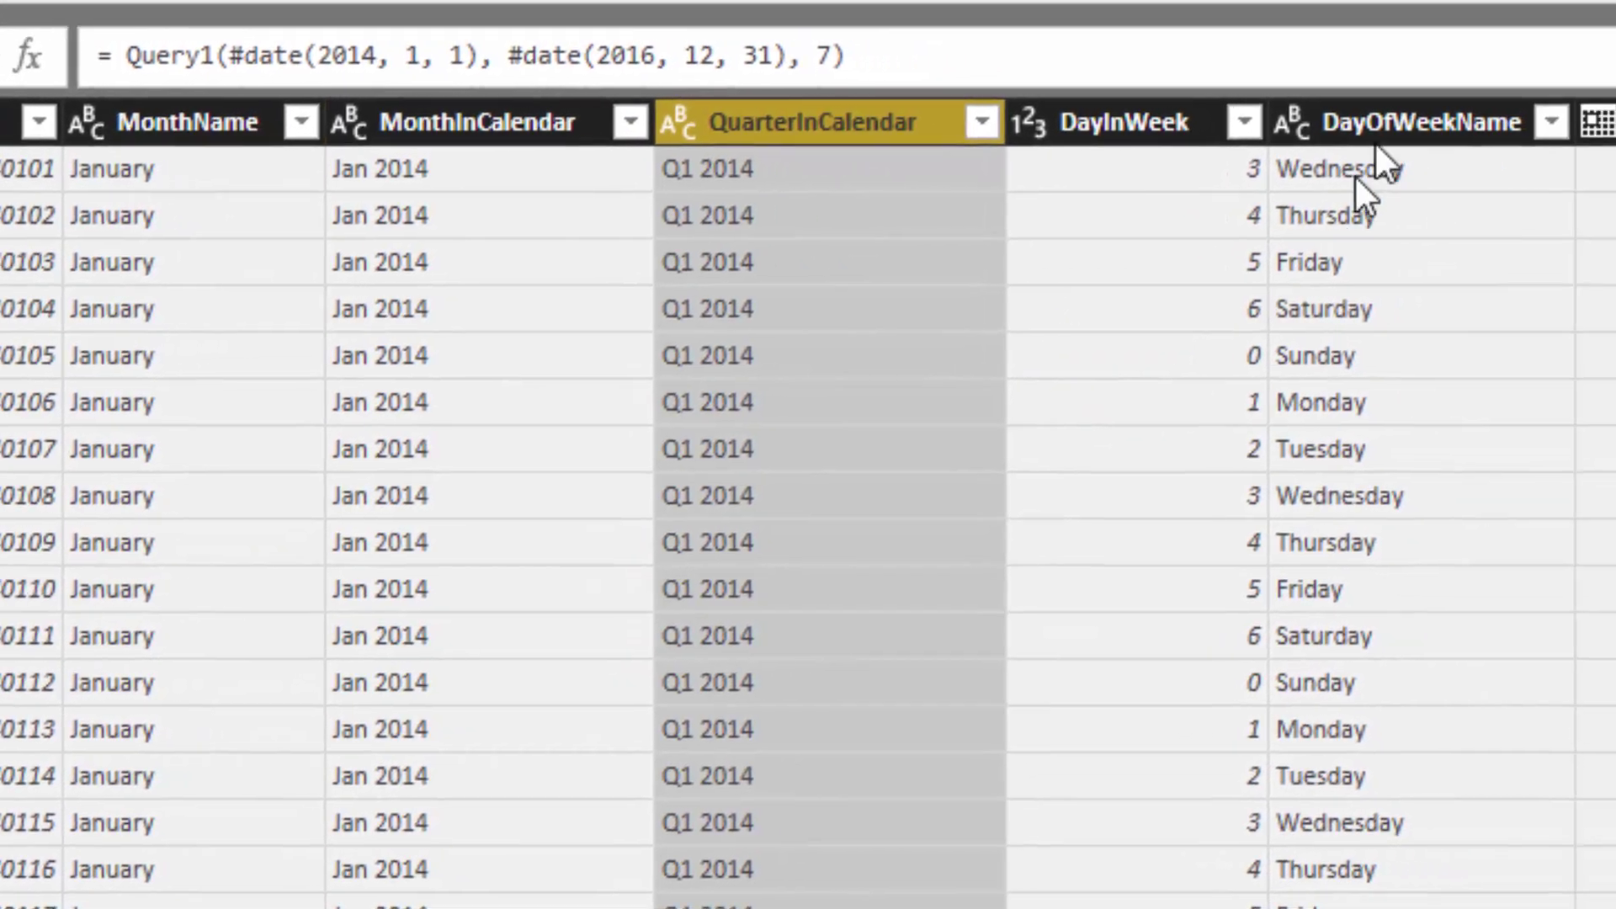
left_click(1381, 128)
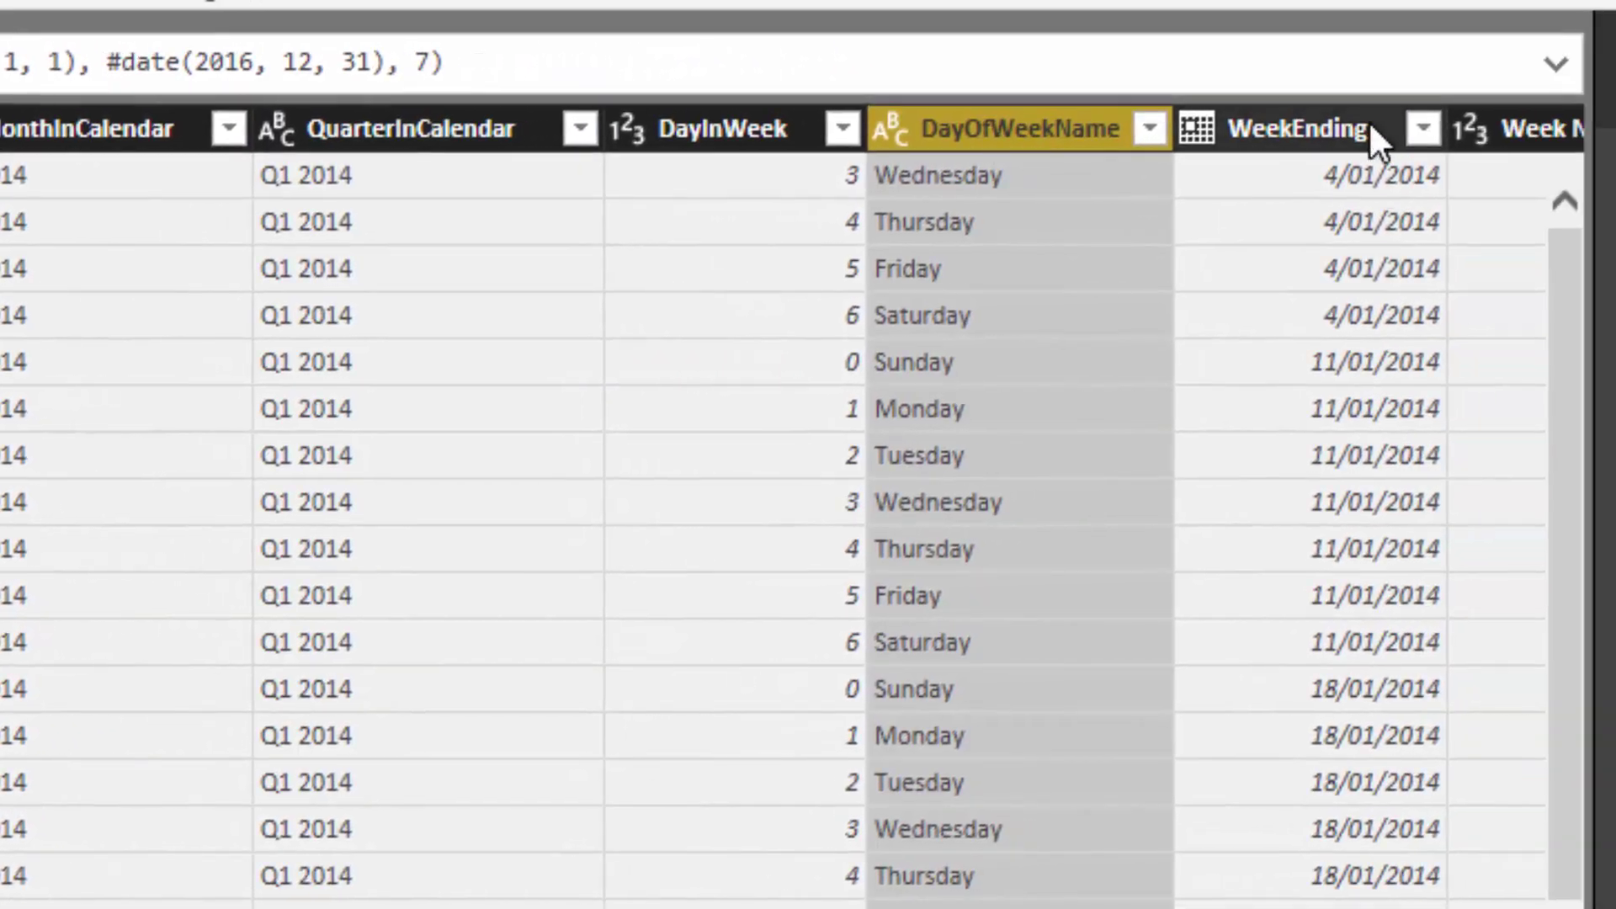
left_click(1374, 135)
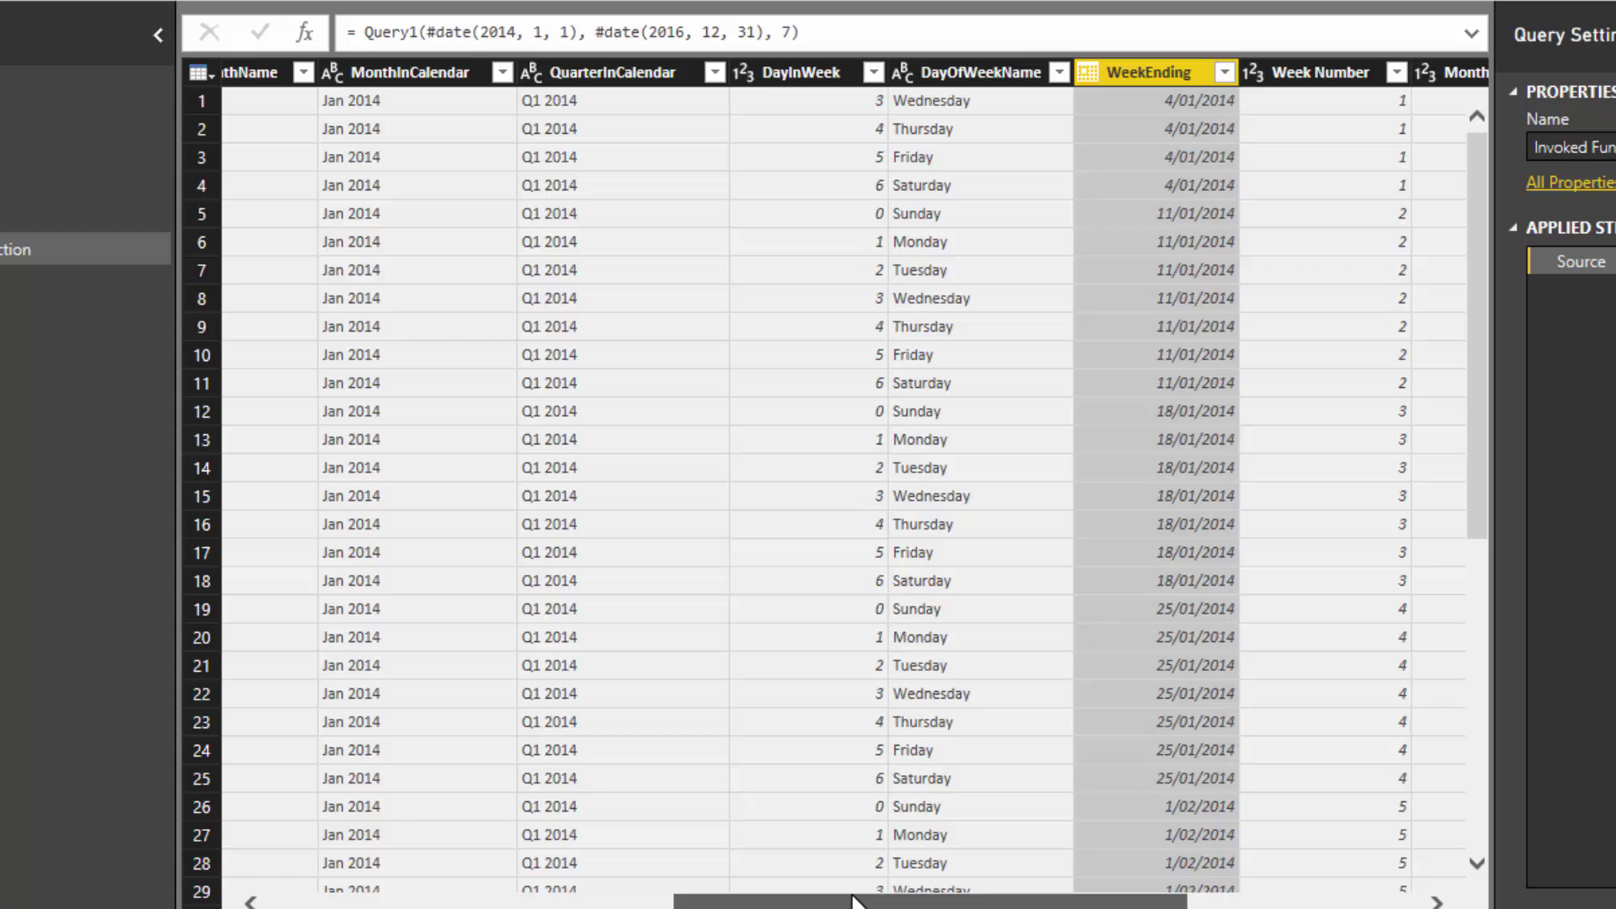
left_click_drag(850, 872, 1145, 856)
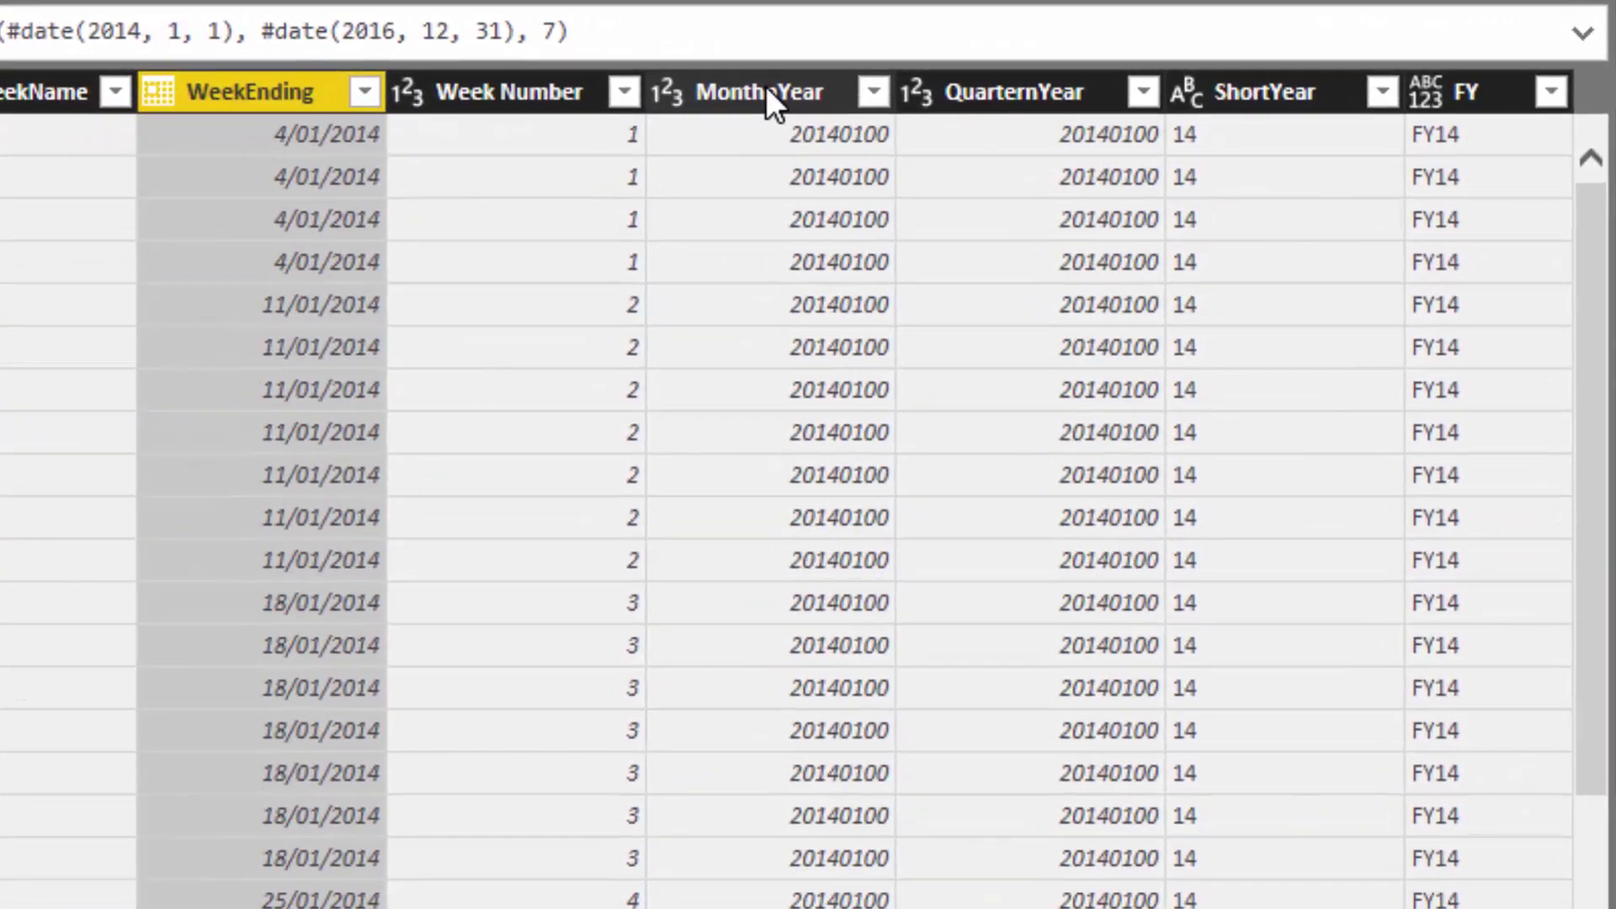
left_click(768, 100)
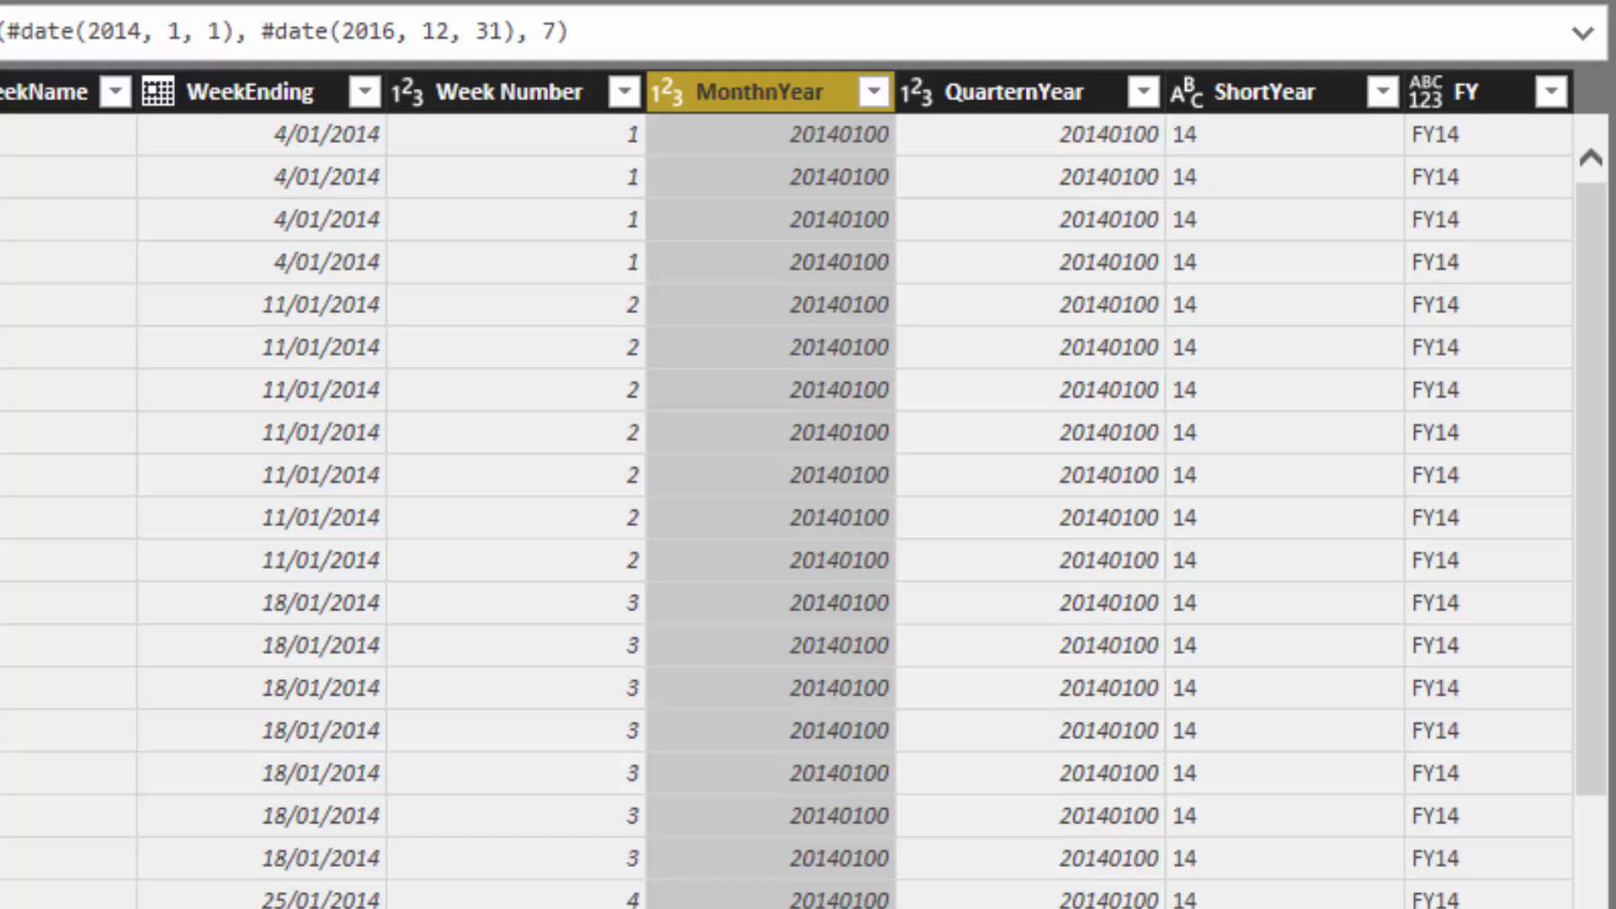
scroll(808, 488, "left", 10)
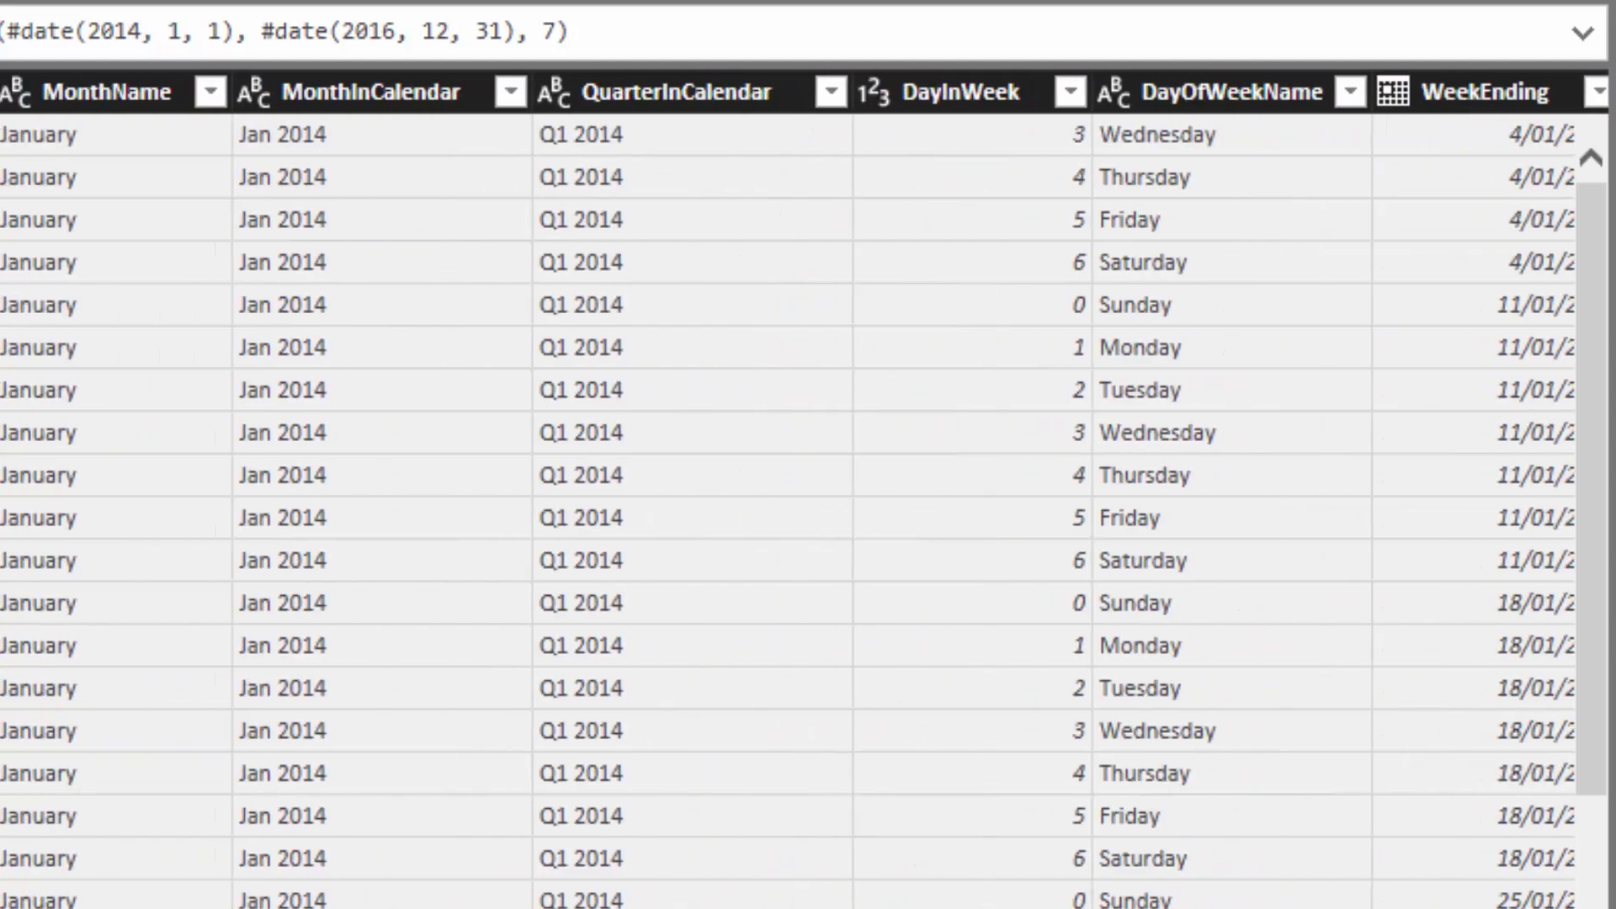
left_click(353, 91)
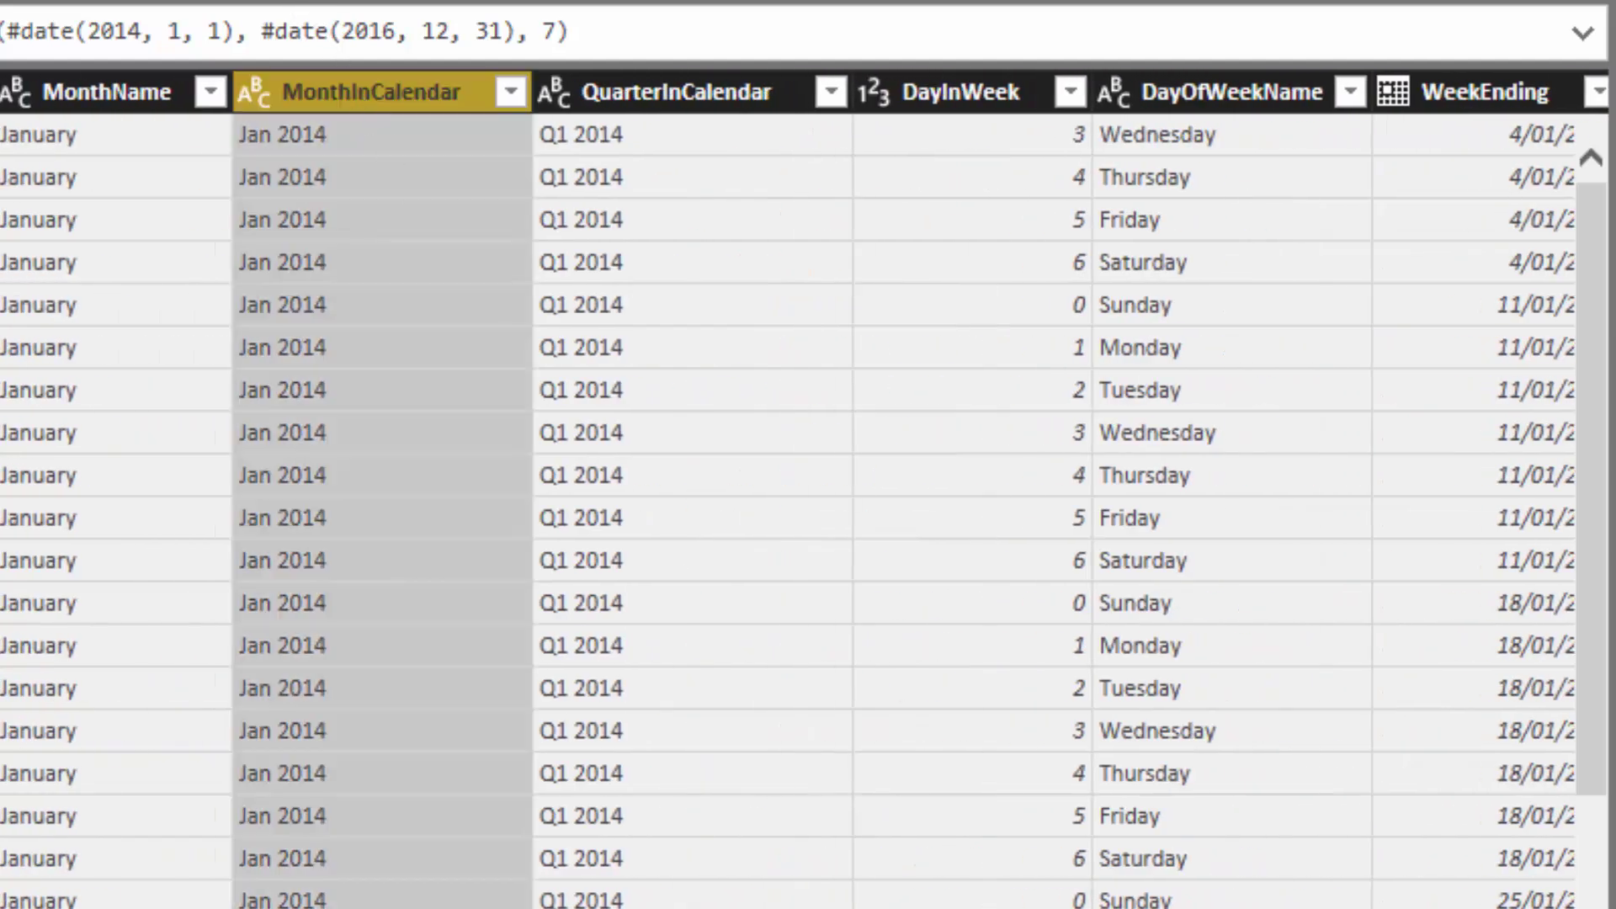
scroll(254, 477, "right", 1)
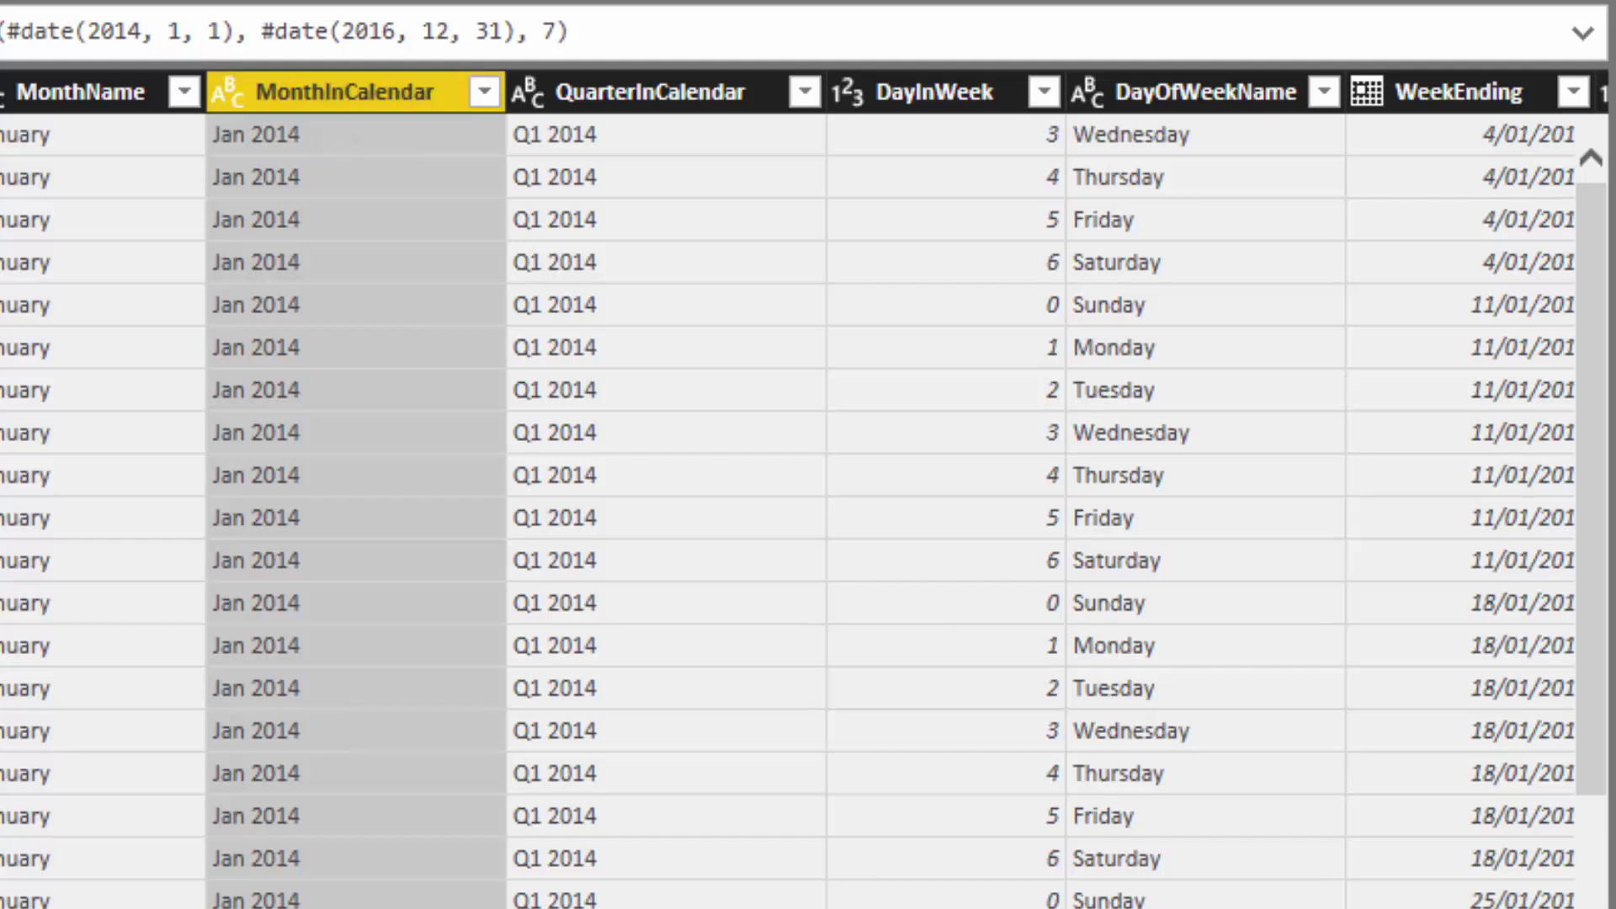
scroll(805, 490, "right", 10)
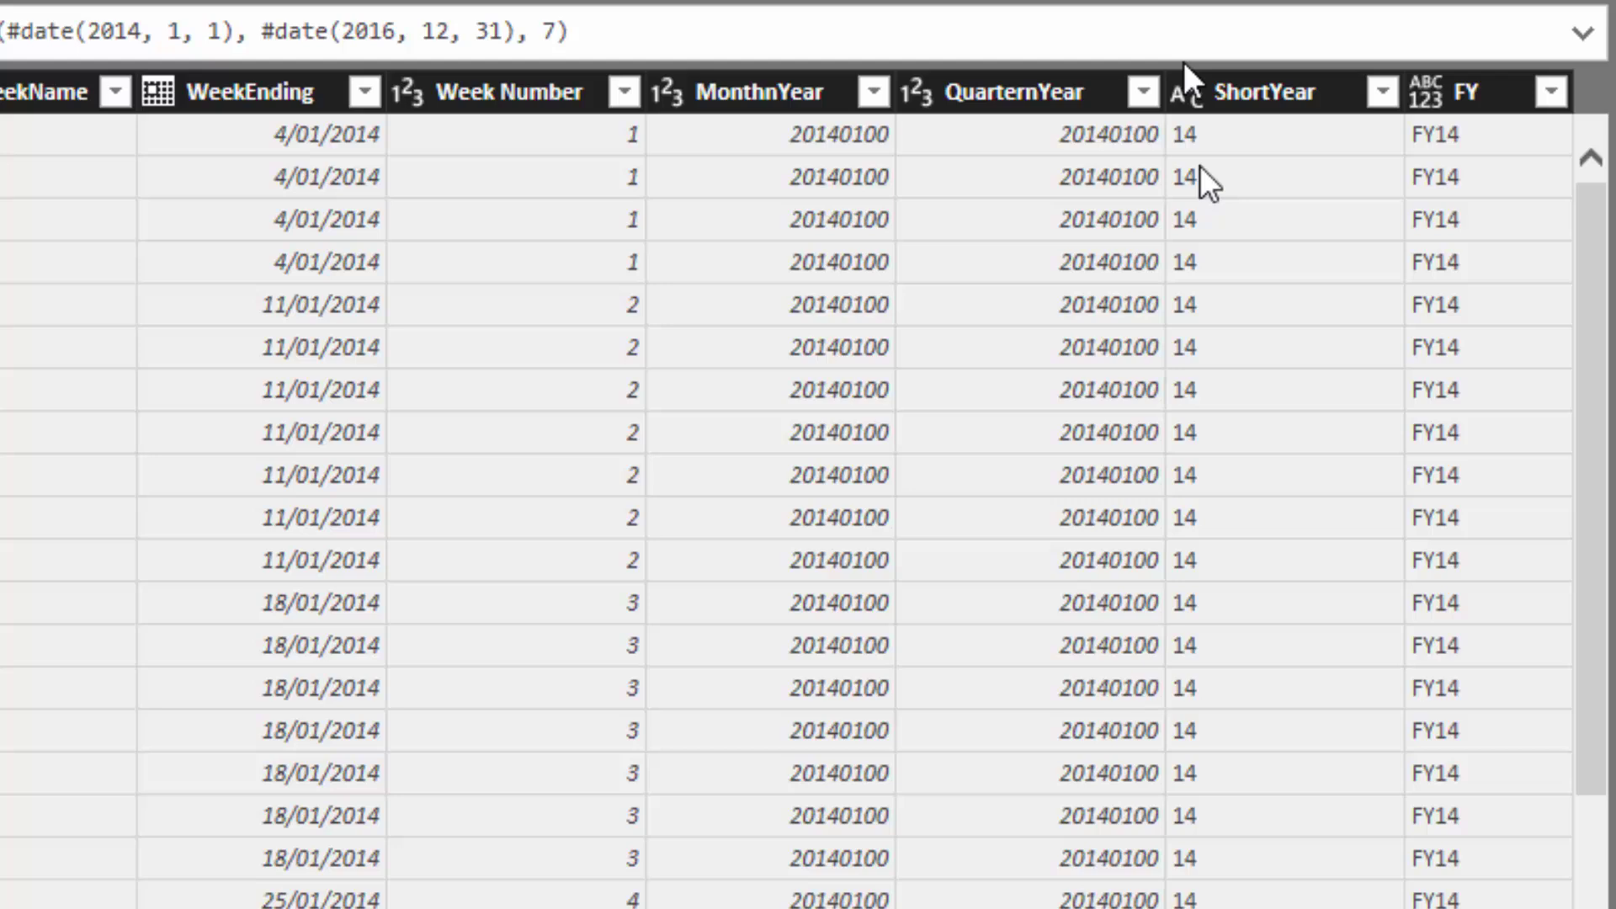
left_click(689, 96)
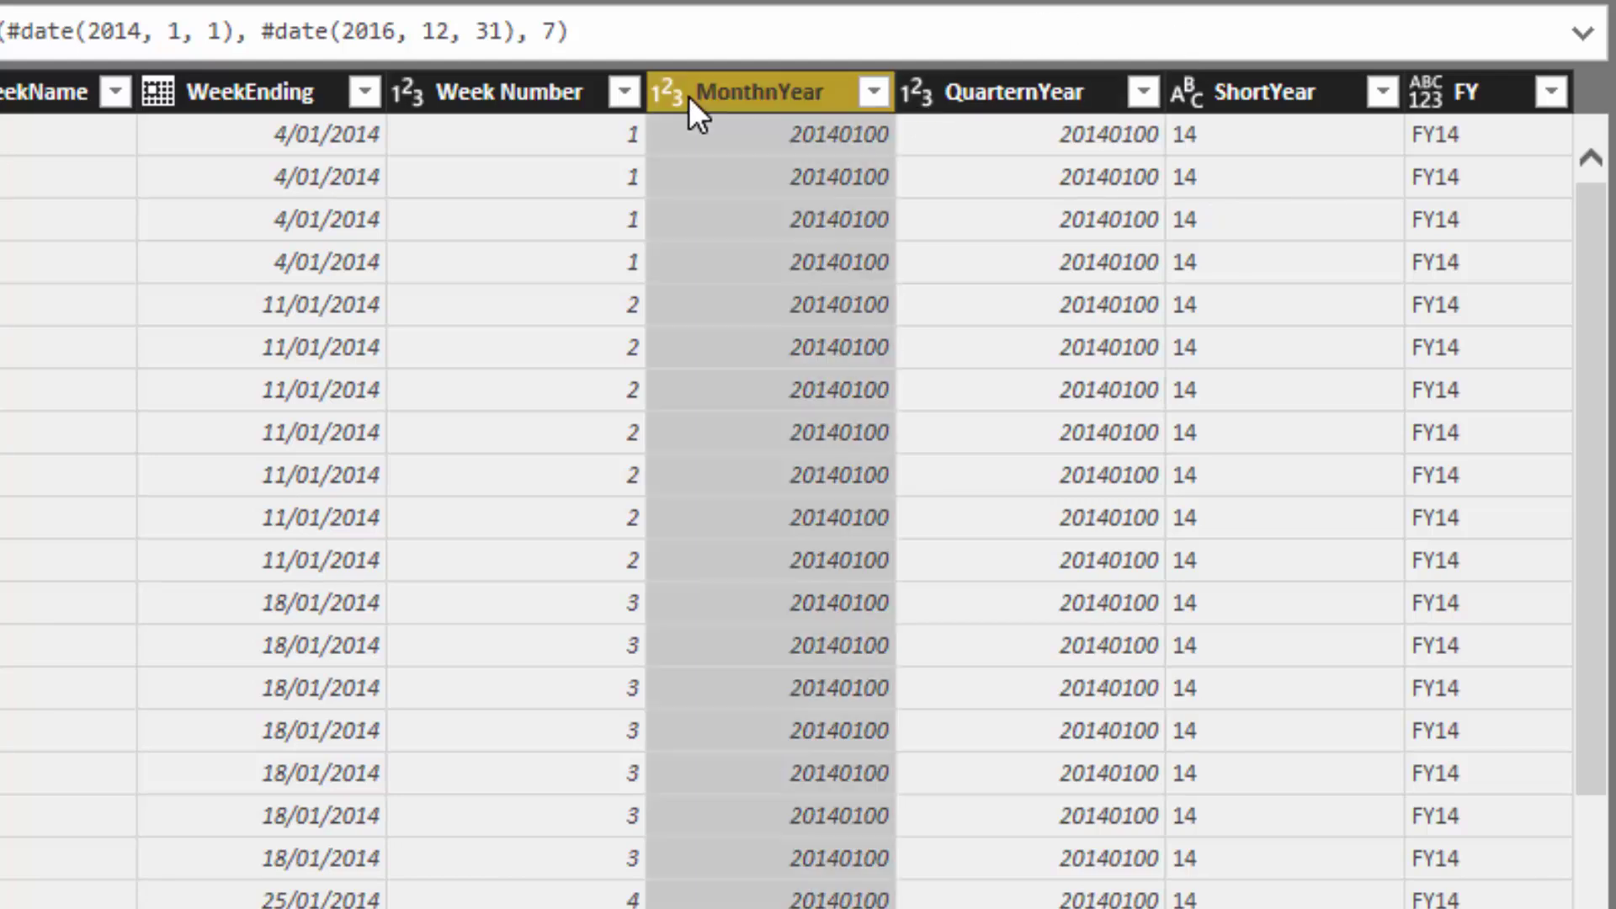
left_click(1033, 89)
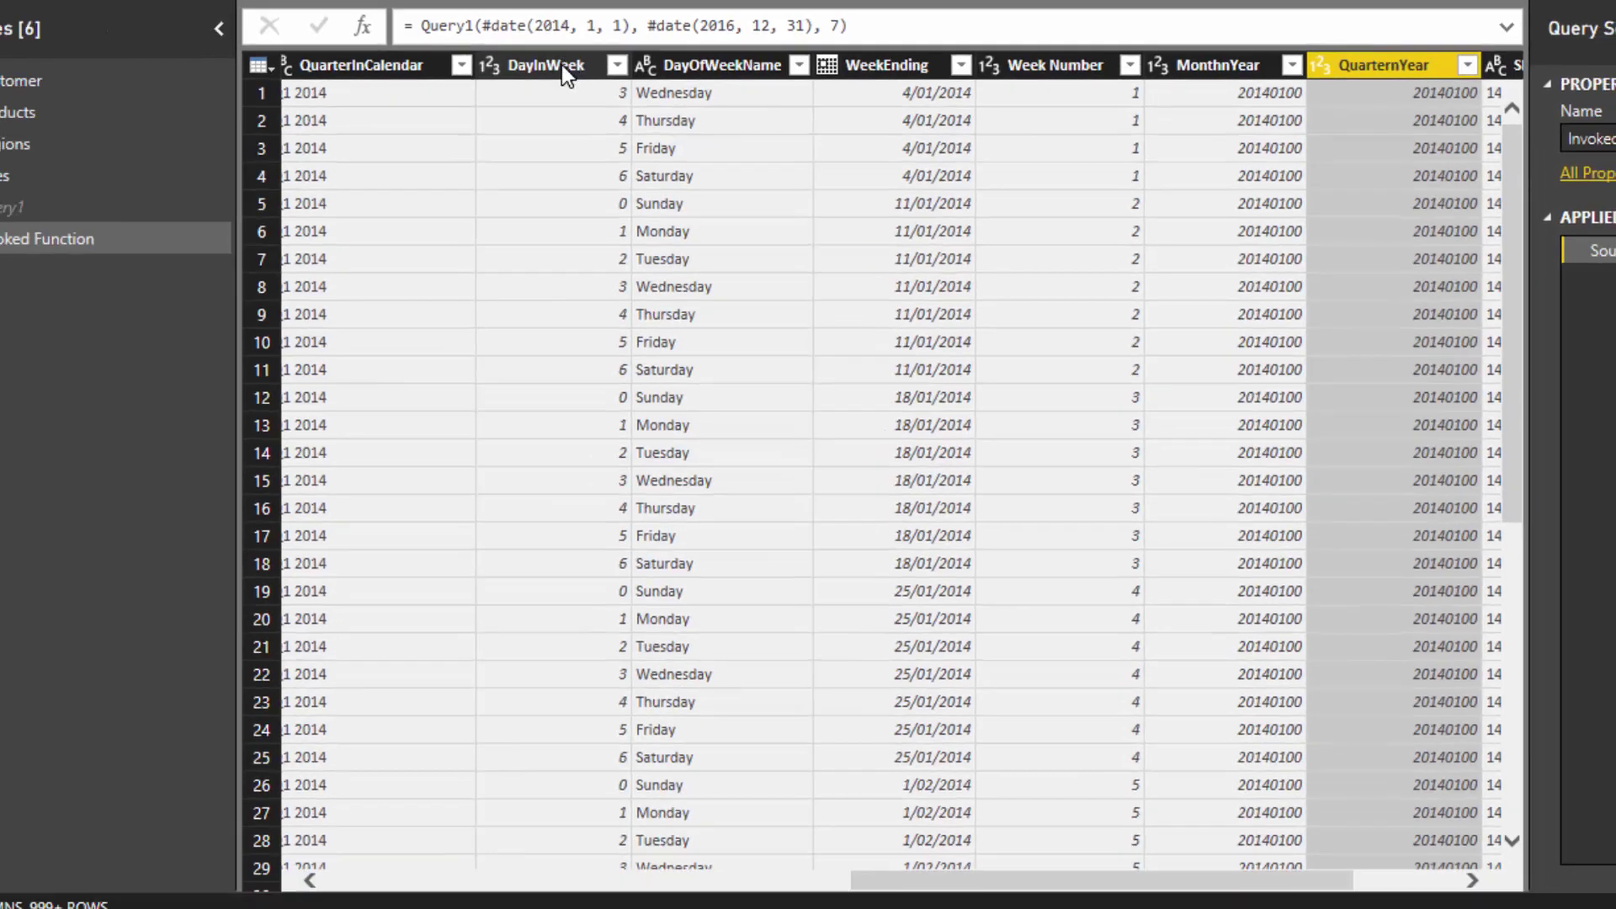
left_click(562, 64)
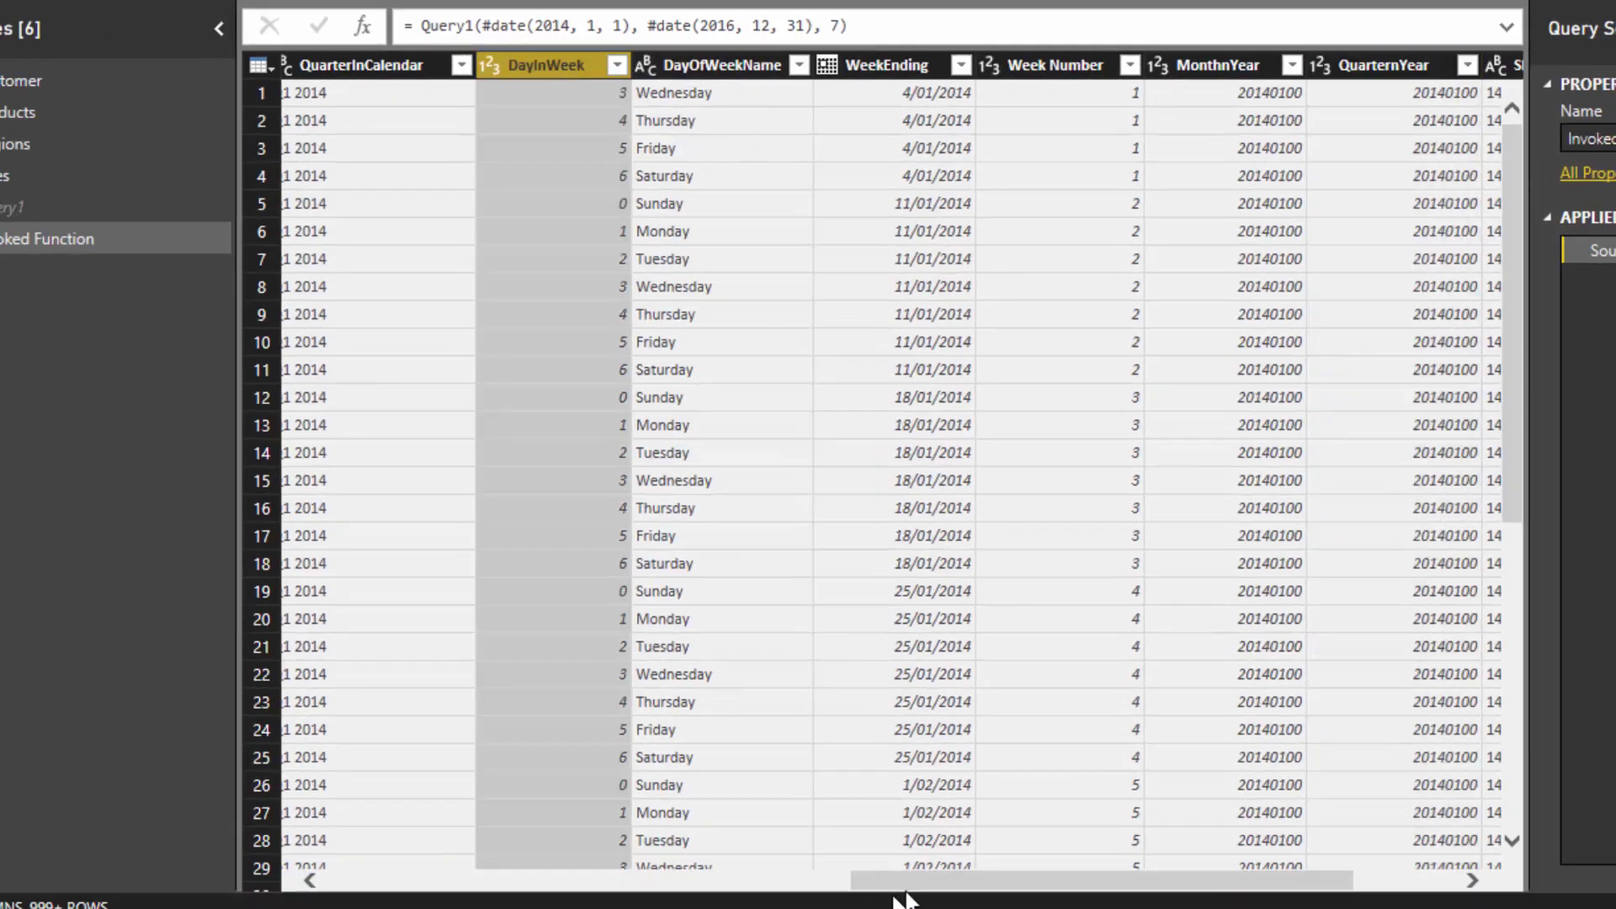
left_click_drag(932, 882, 1035, 882)
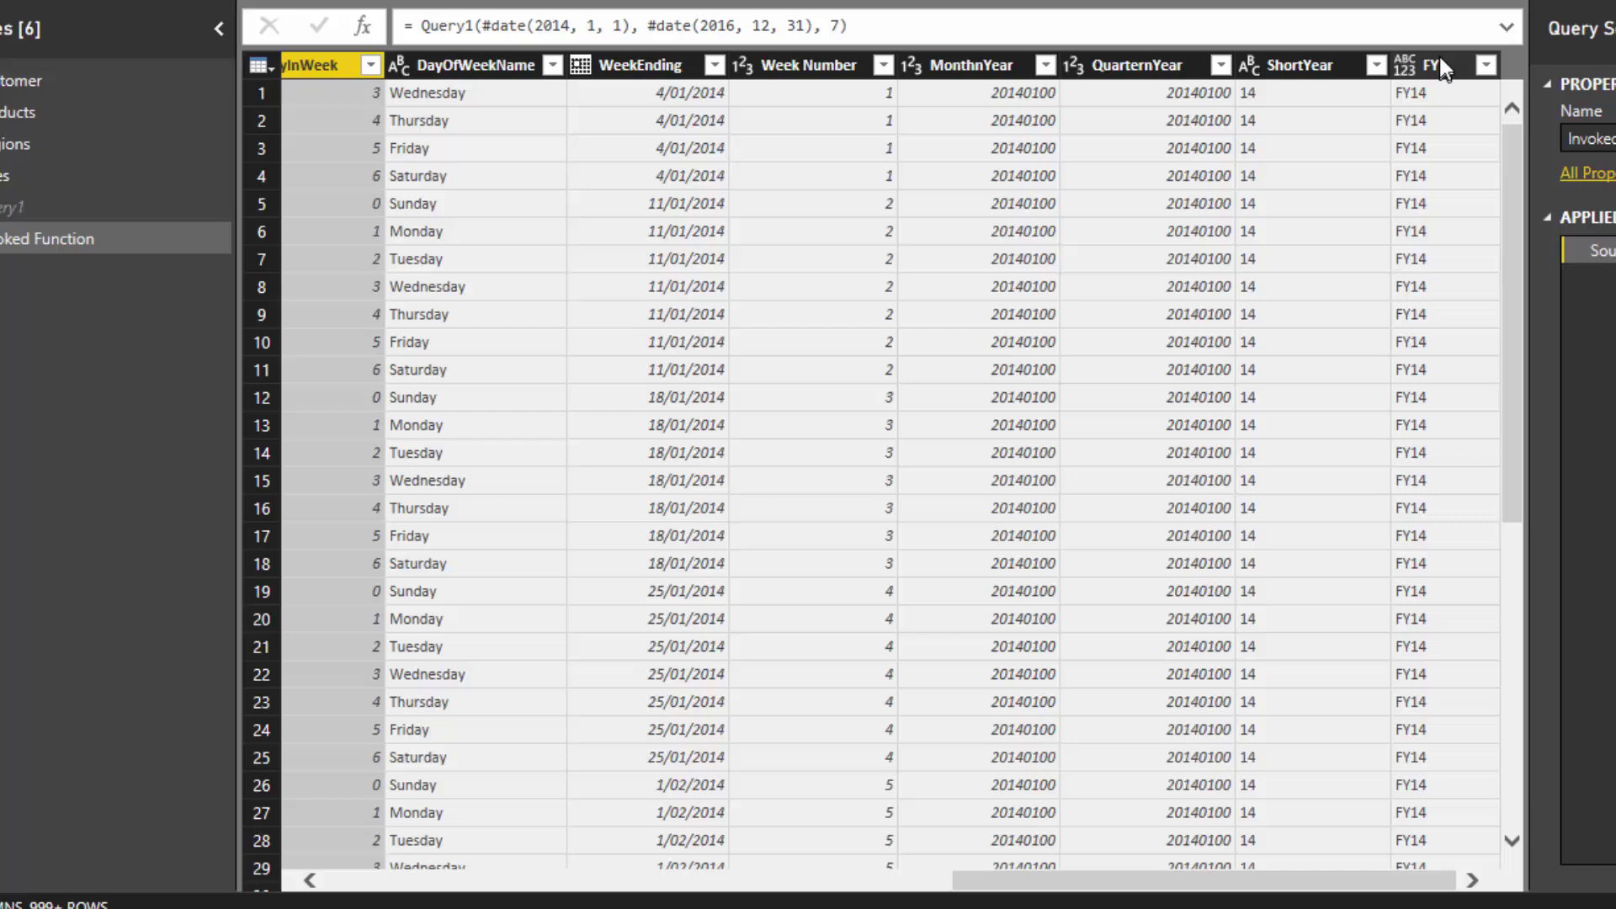
left_click(1454, 69)
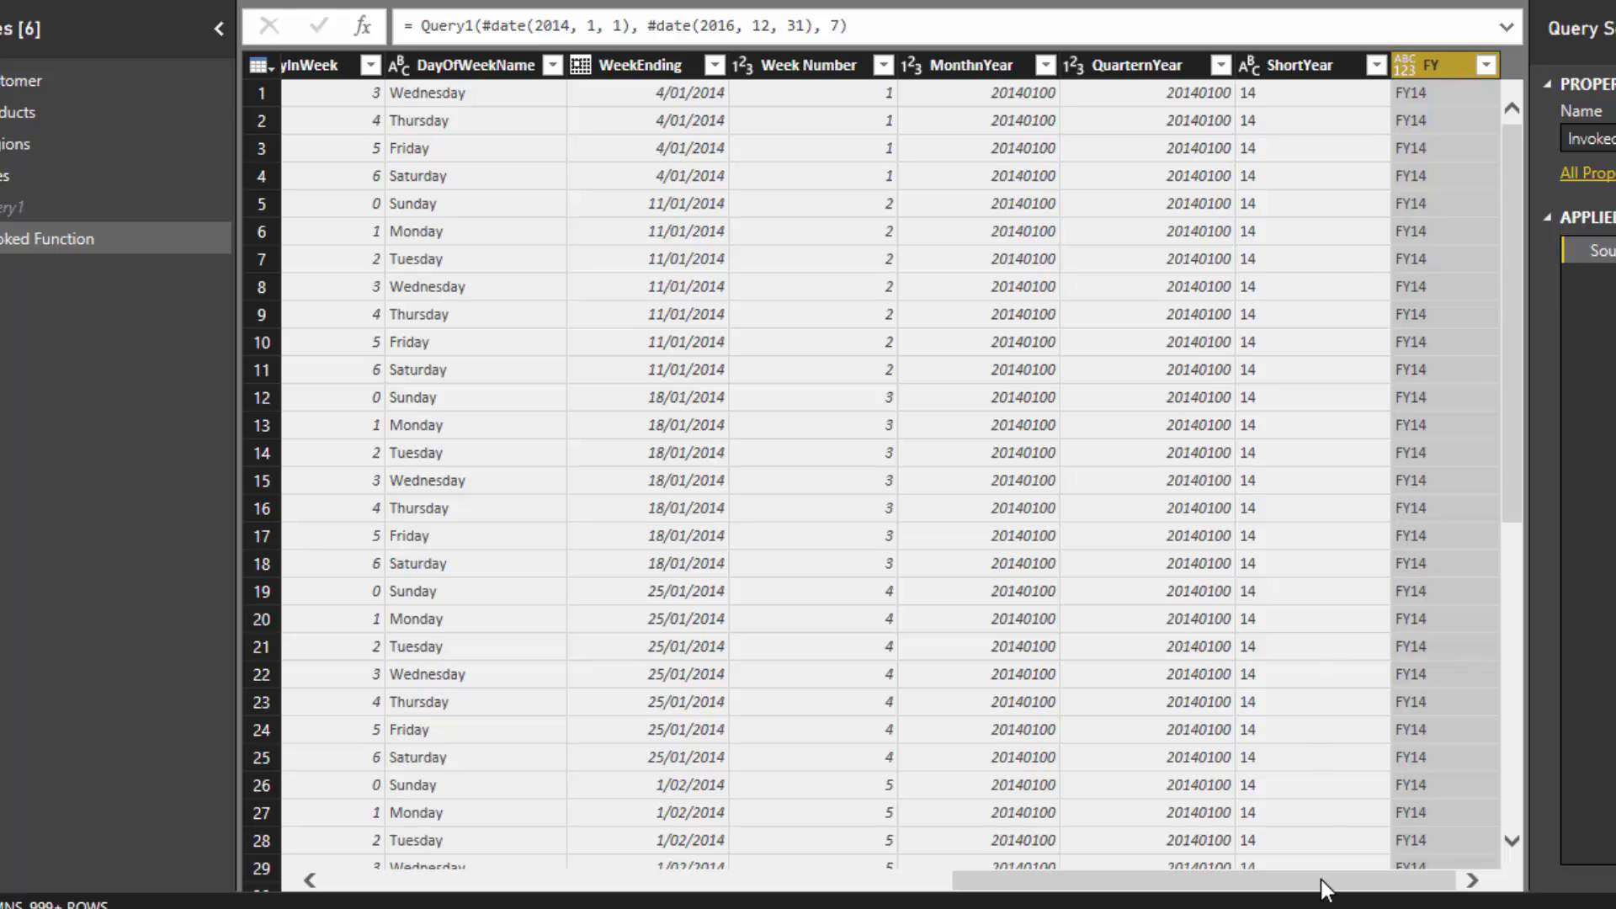
left_click_drag(1321, 881, 328, 881)
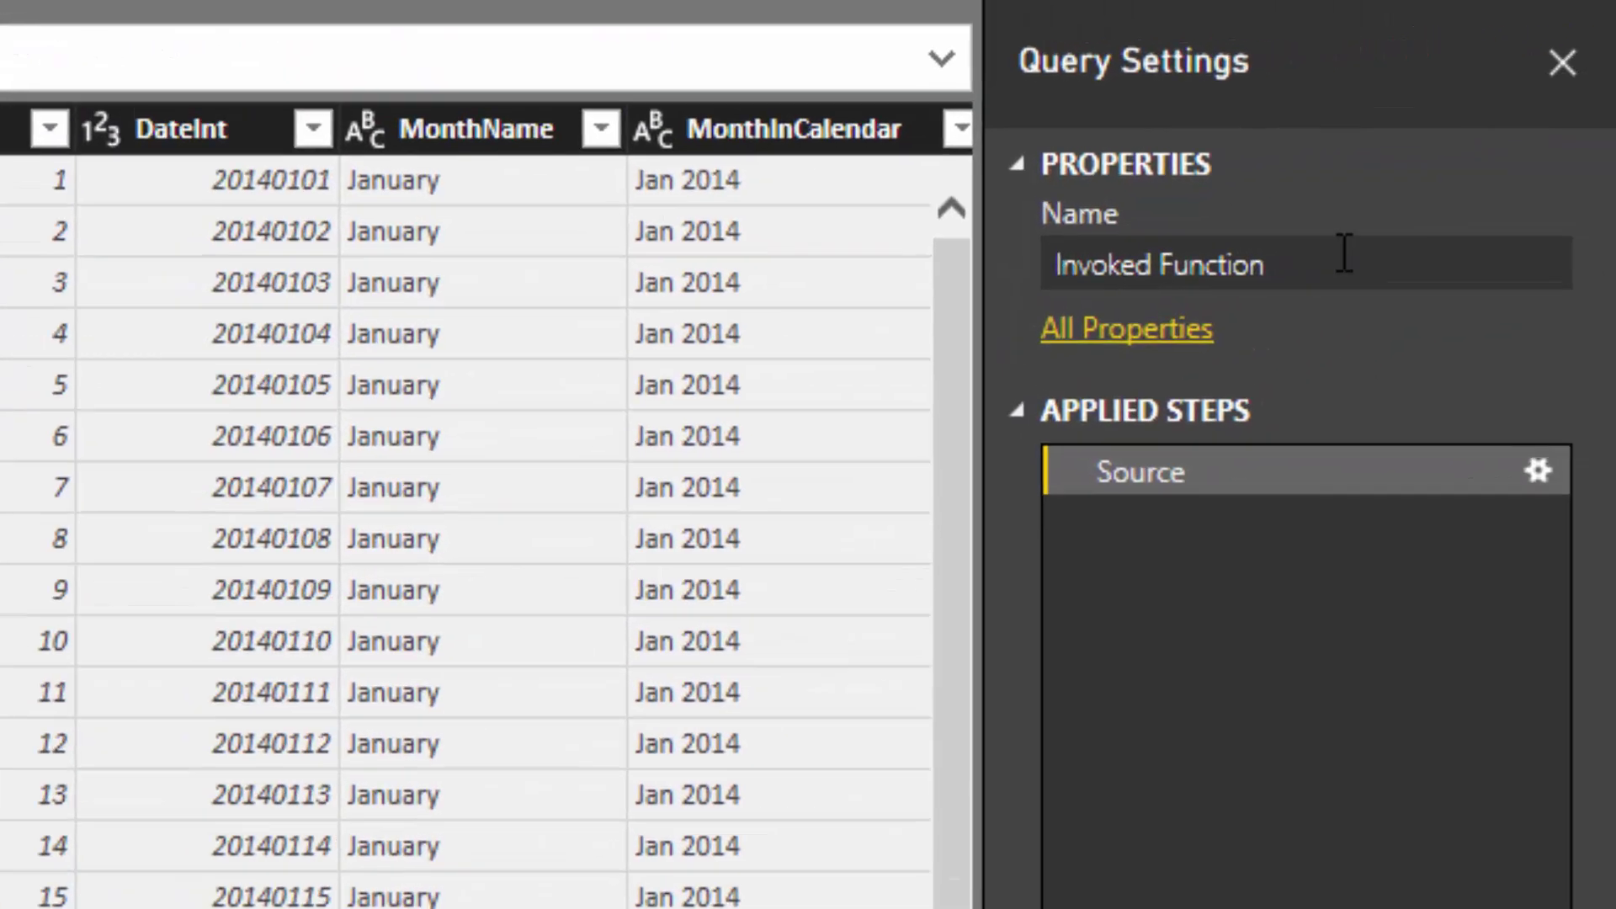
Step: Rename the Invoked Function query to 'Dates'
left_click(1604, 165)
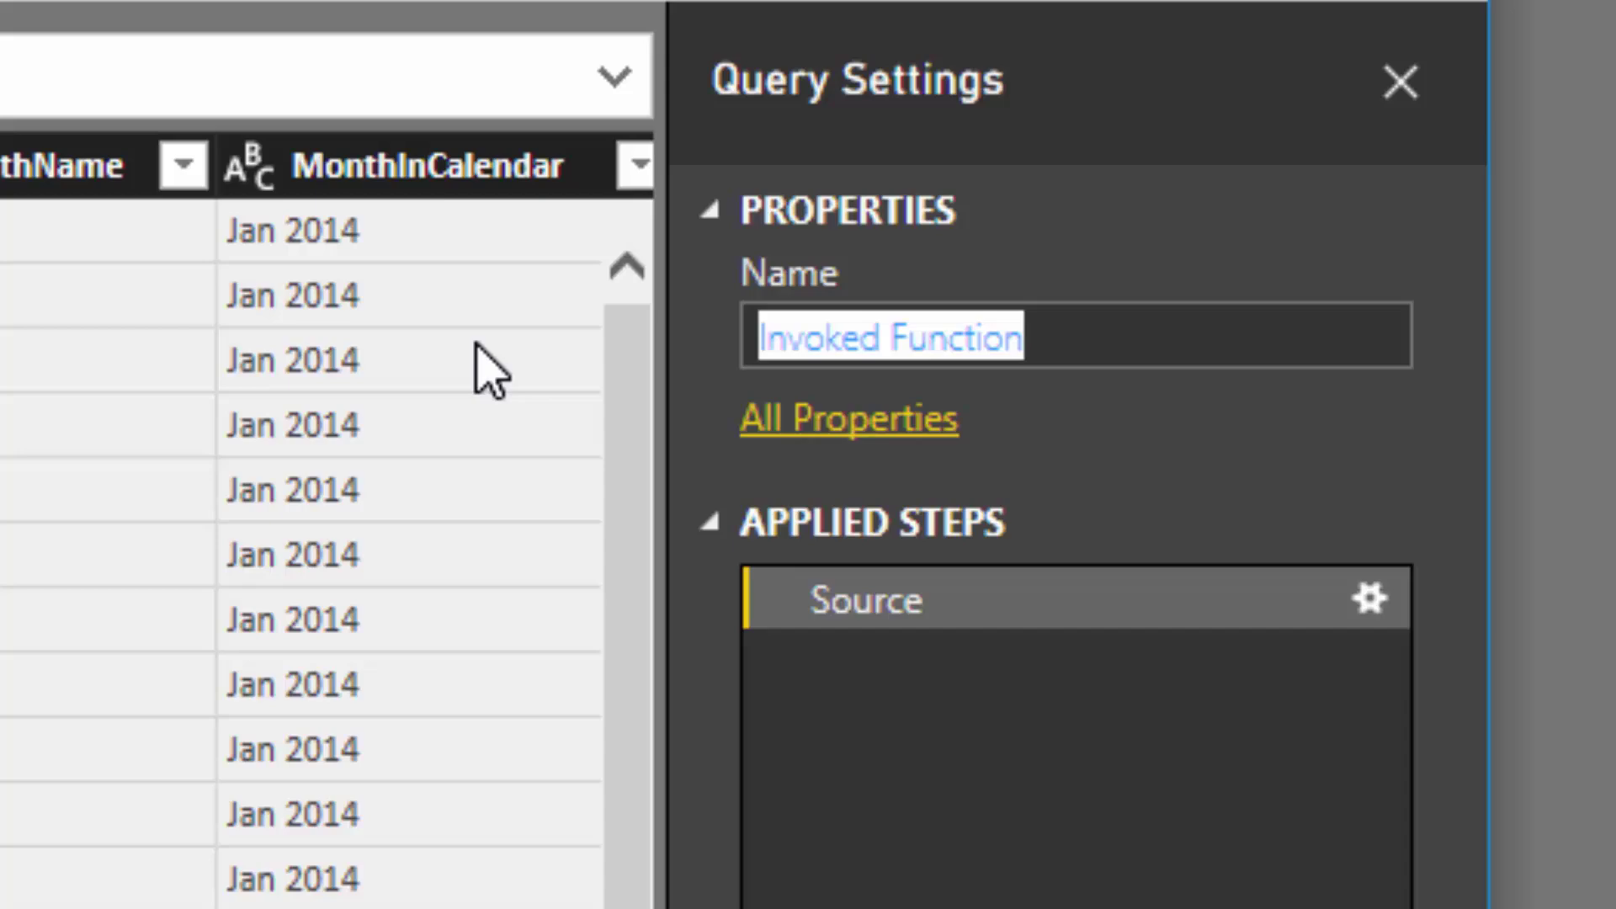
type("Dates")
key("Return")
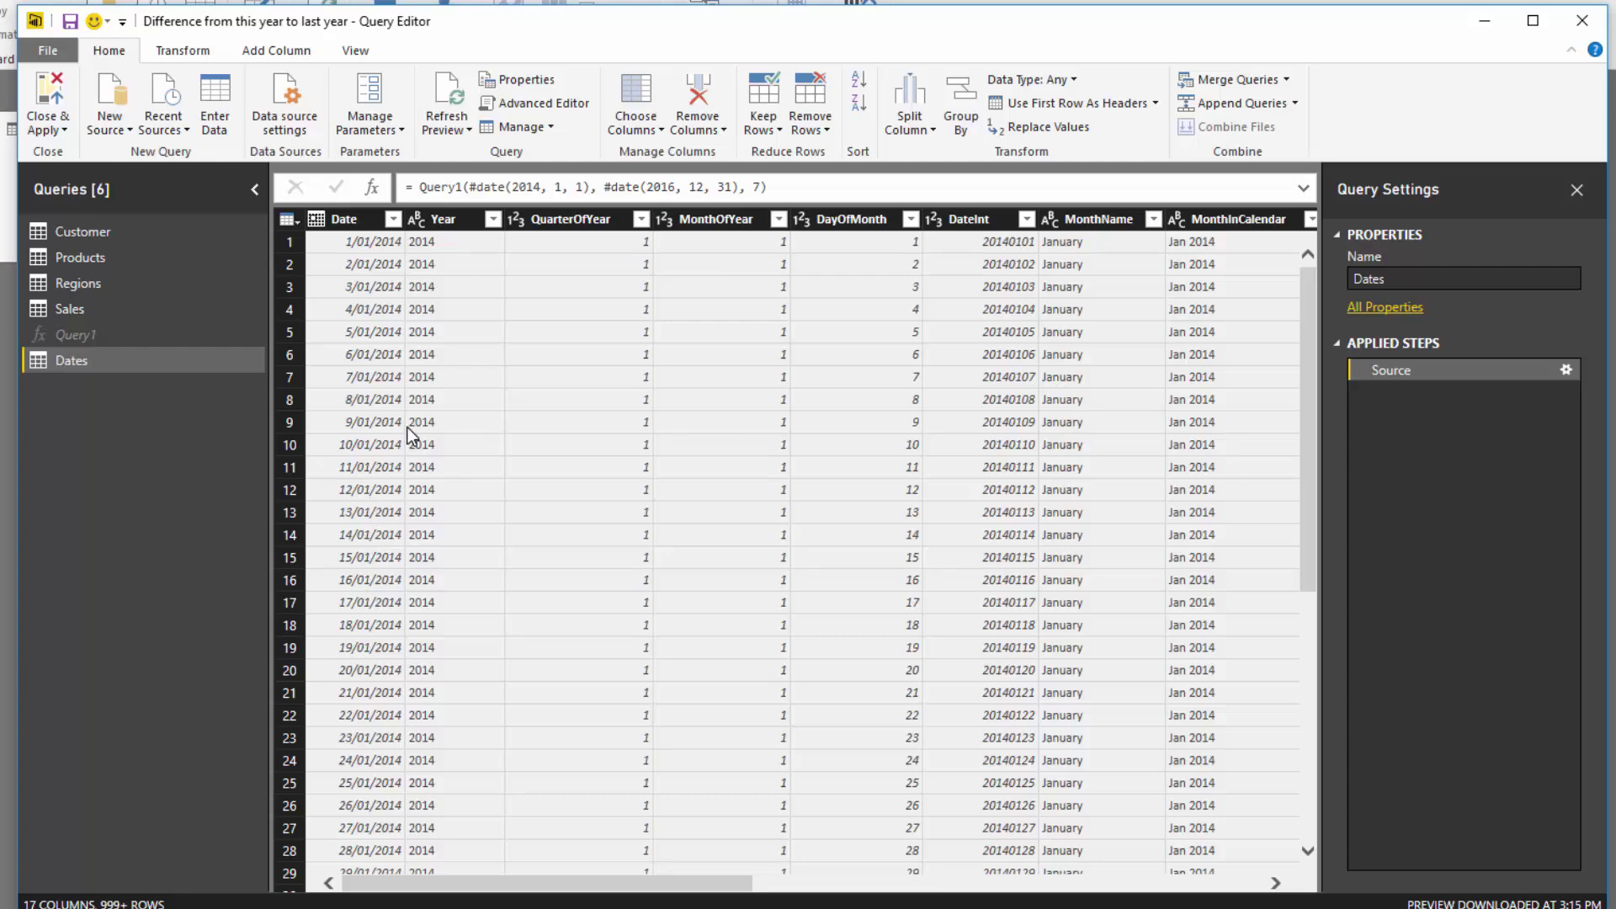
Step: Close & Apply, place the Dates table beside Regions, and relate its Date to Sales OrderDate
left_click(51, 92)
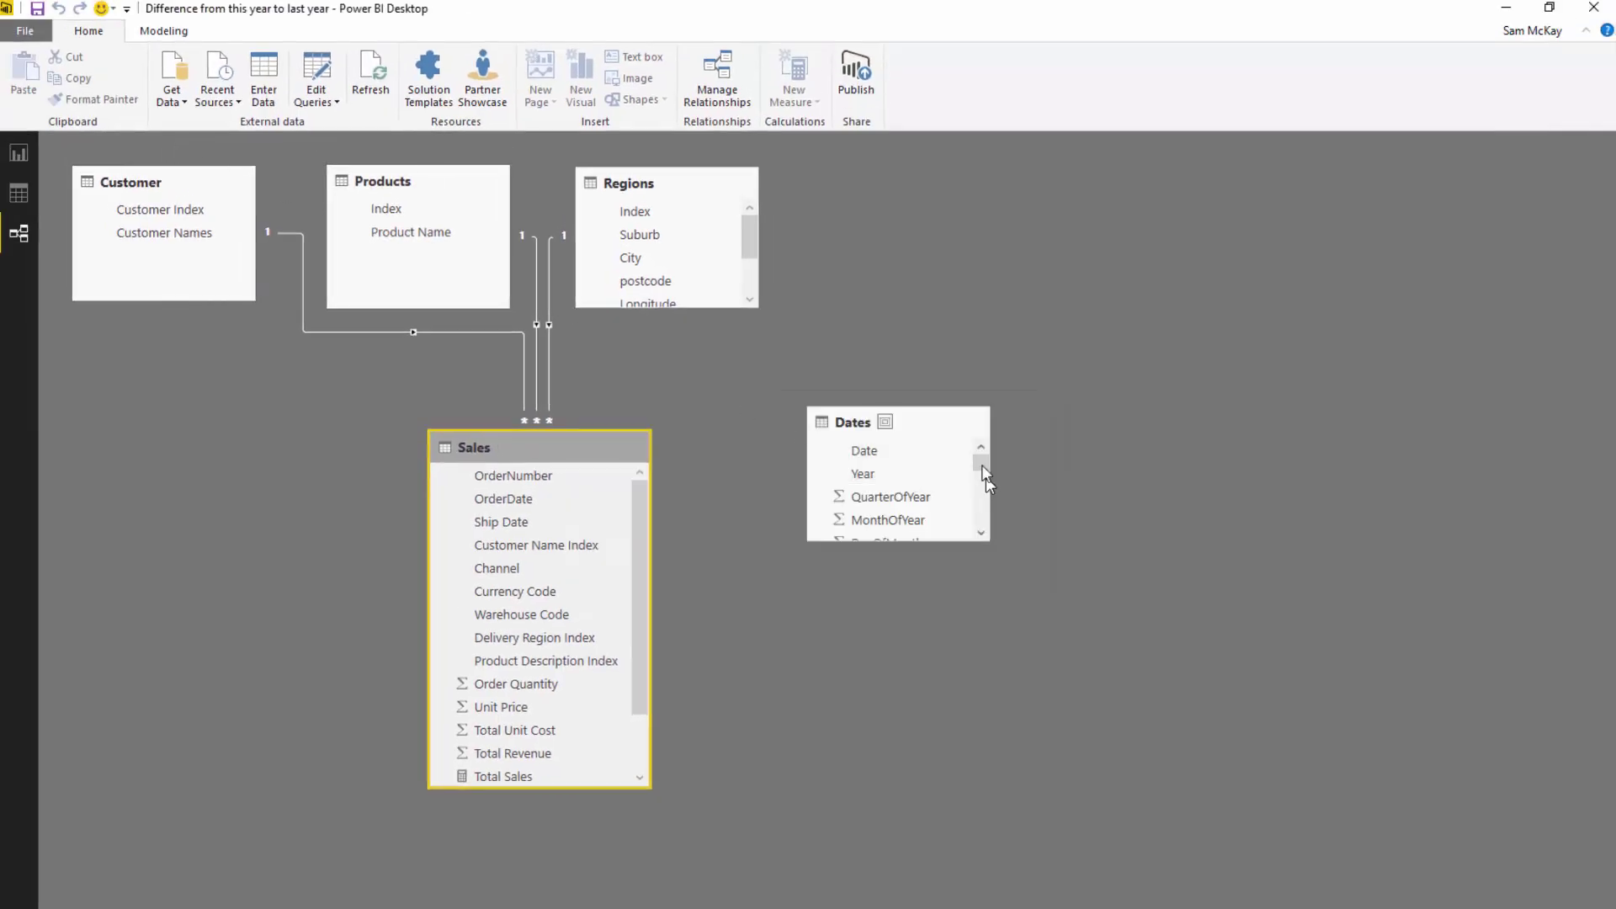
left_click_drag(929, 430, 939, 187)
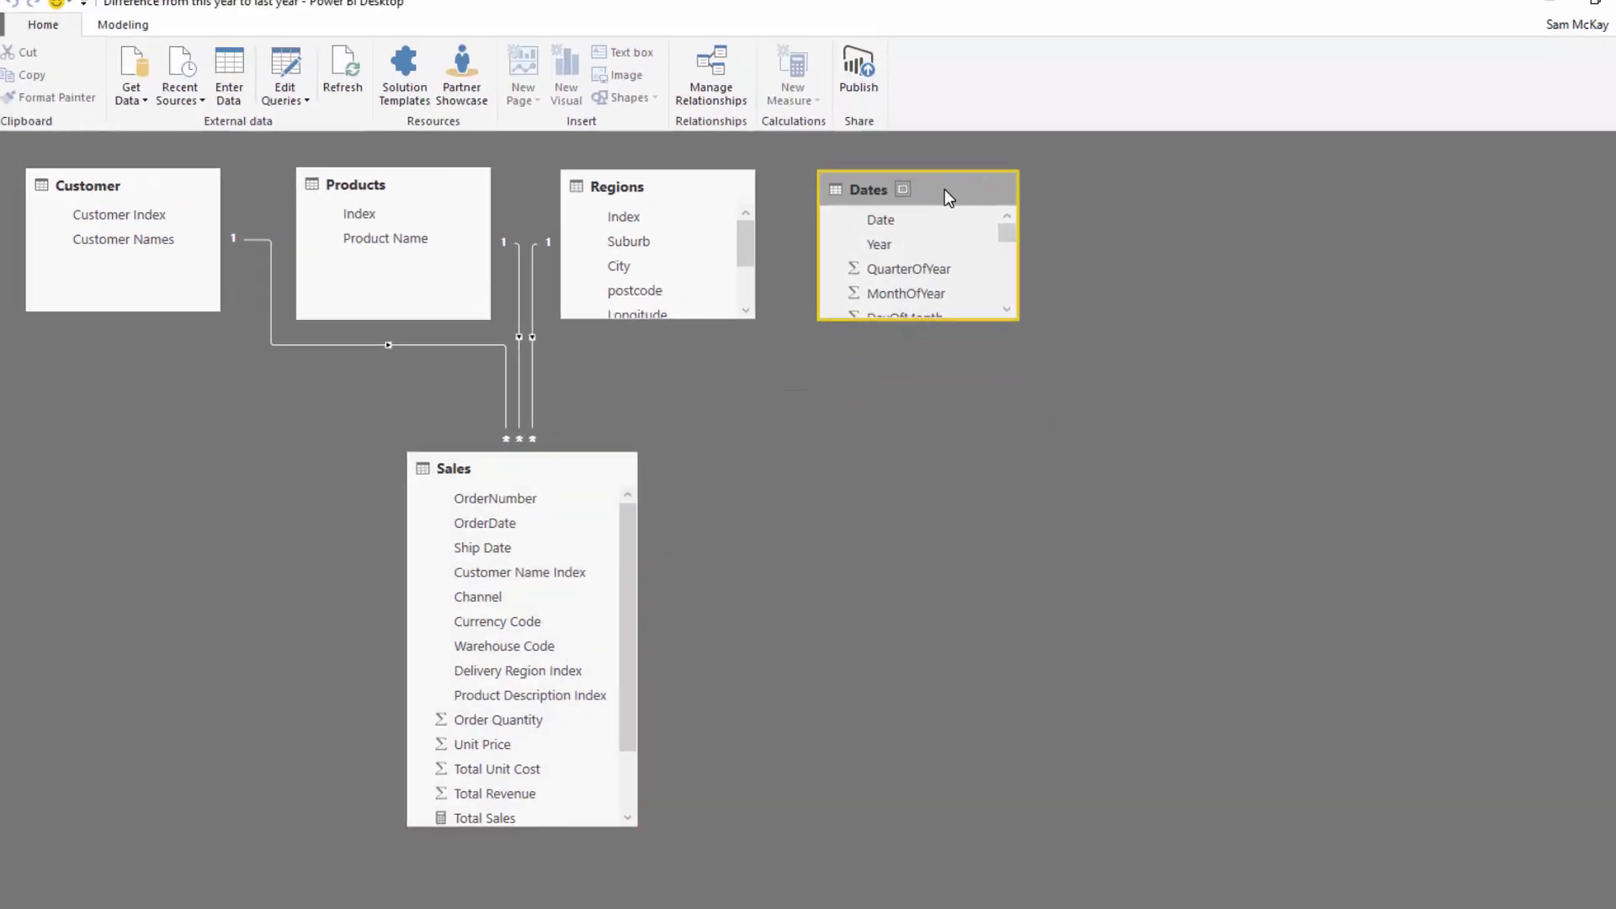
left_click_drag(1020, 321, 1036, 319)
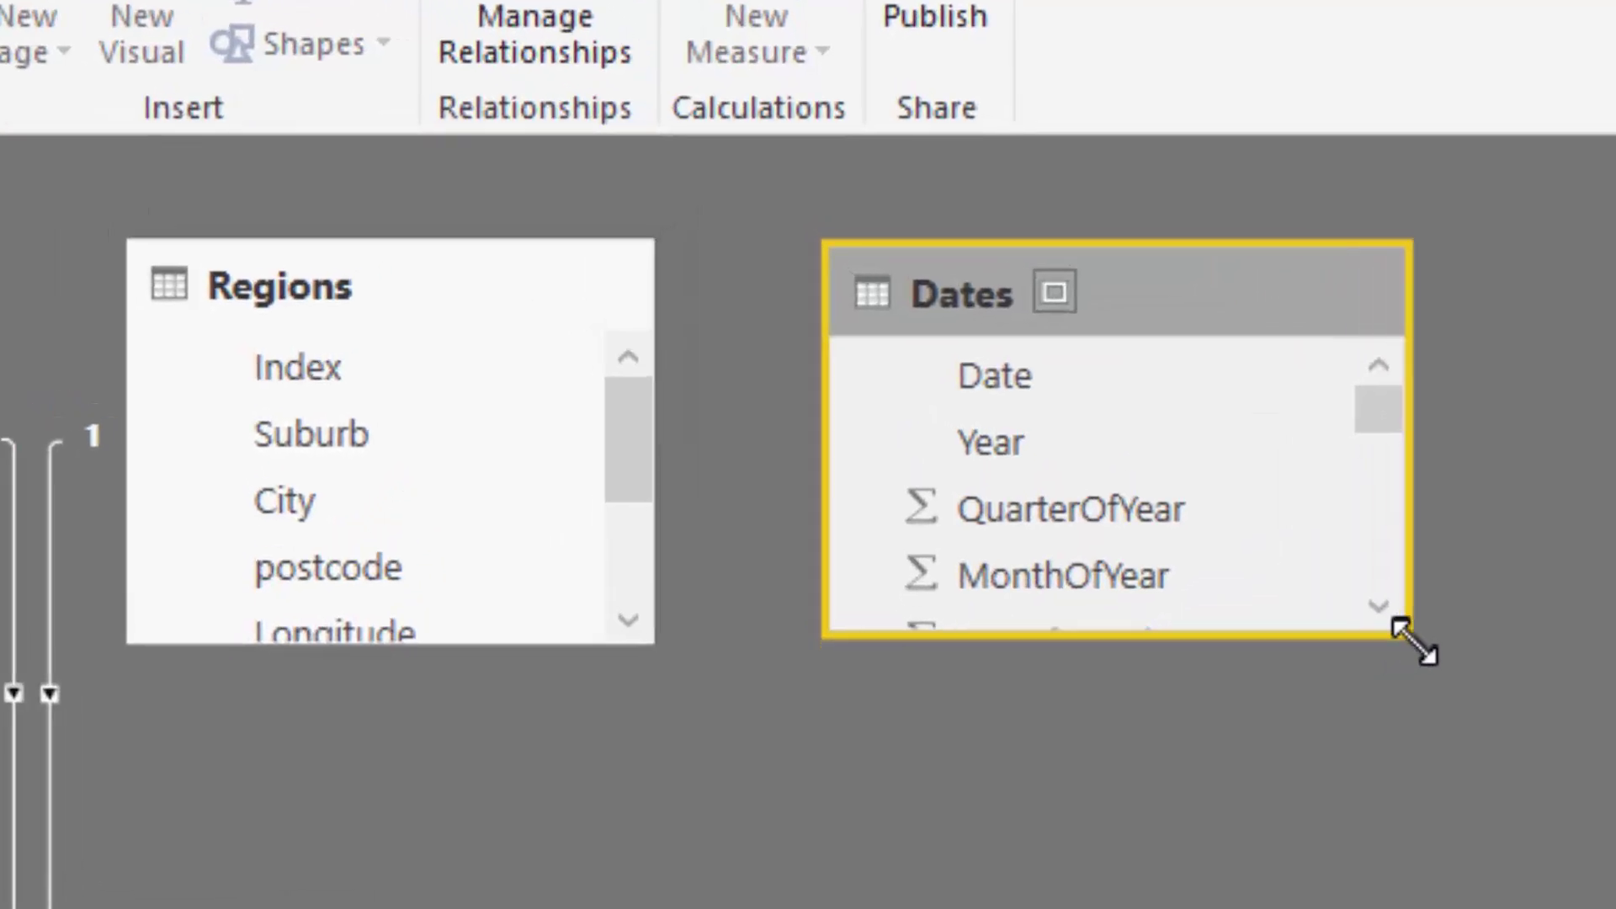
left_click_drag(1415, 641, 1364, 650)
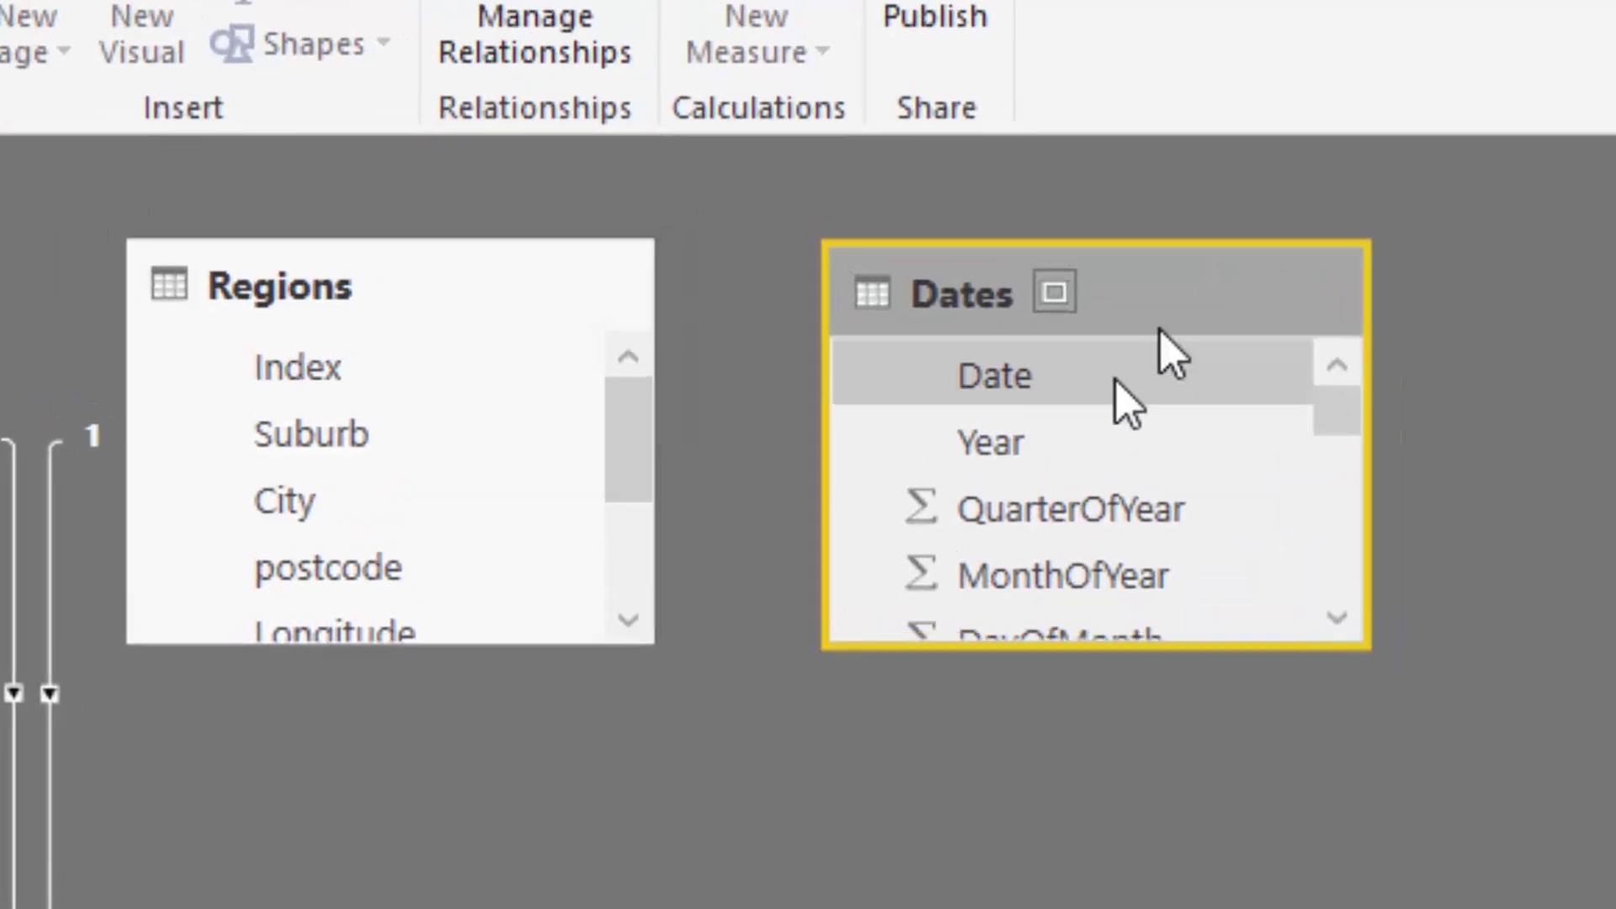
left_click_drag(1063, 370, 721, 199)
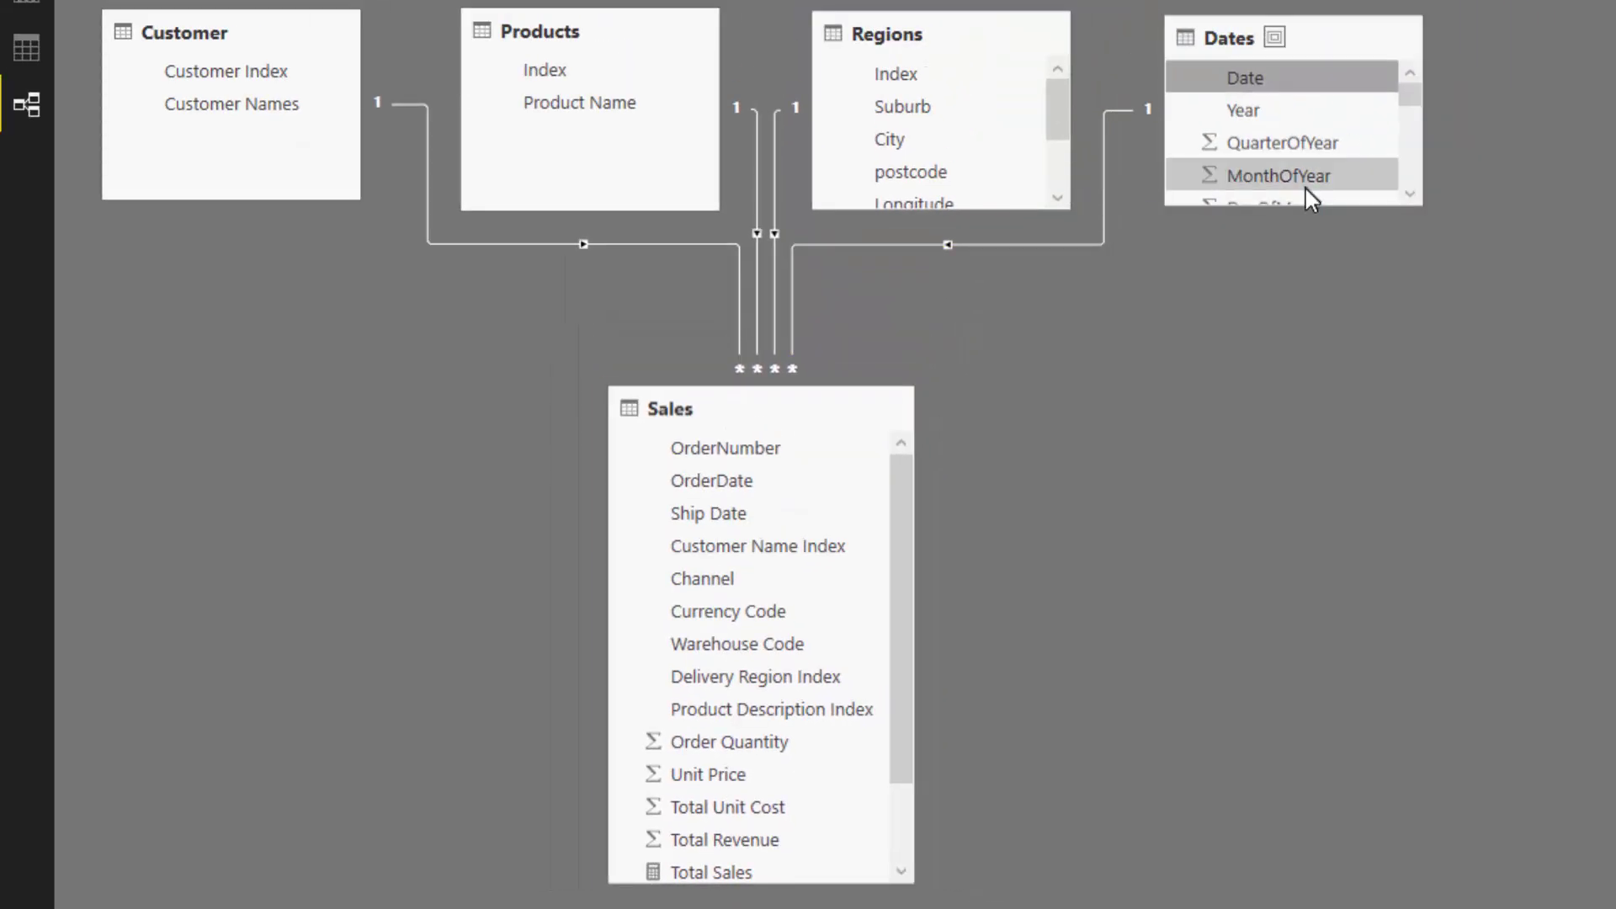
left_click(1328, 210)
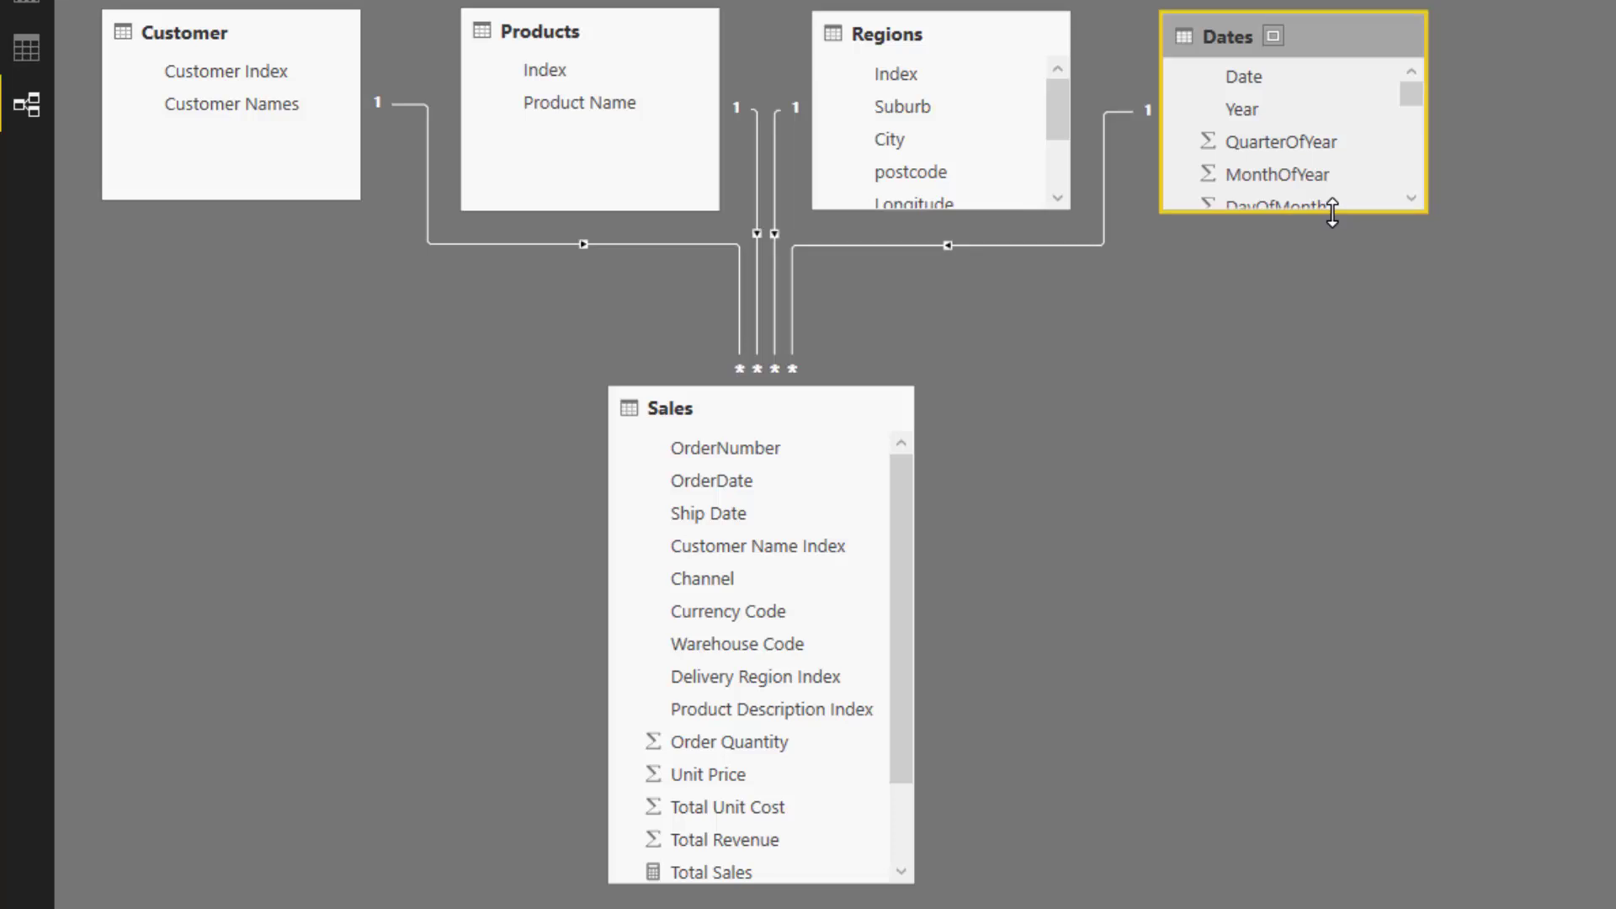